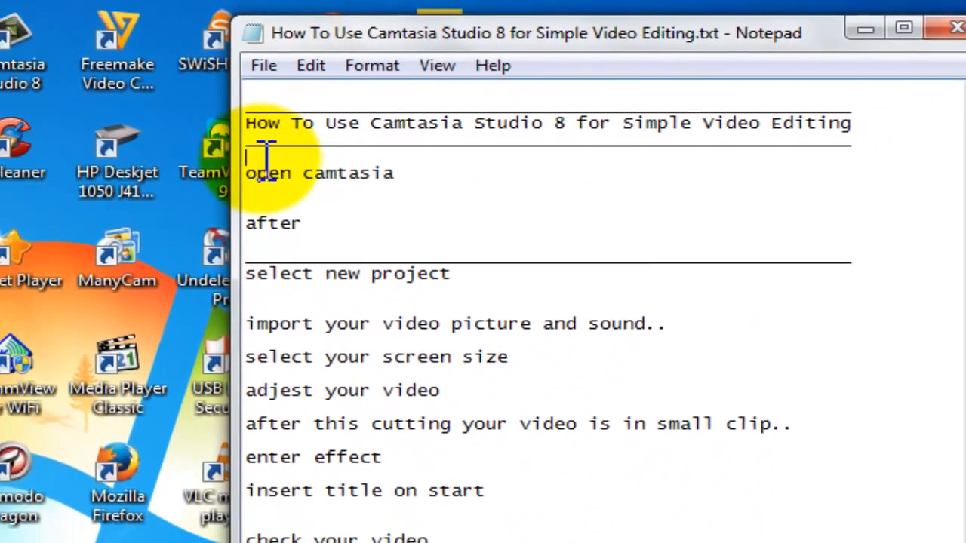
Launch Camtasia Studio 8, dismiss its welcome dialog and start a new project.
left_click_drag(46, 221, 191, 225)
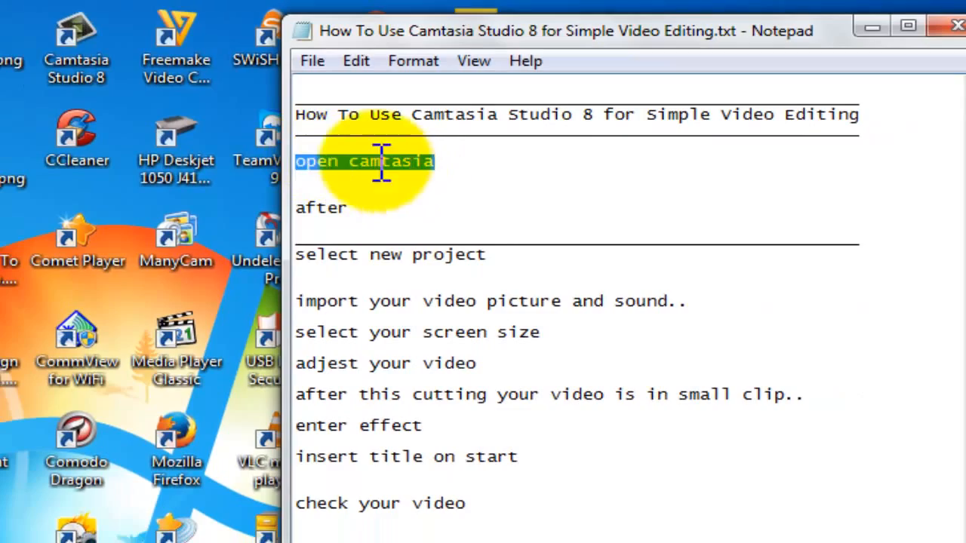
double_click(89, 49)
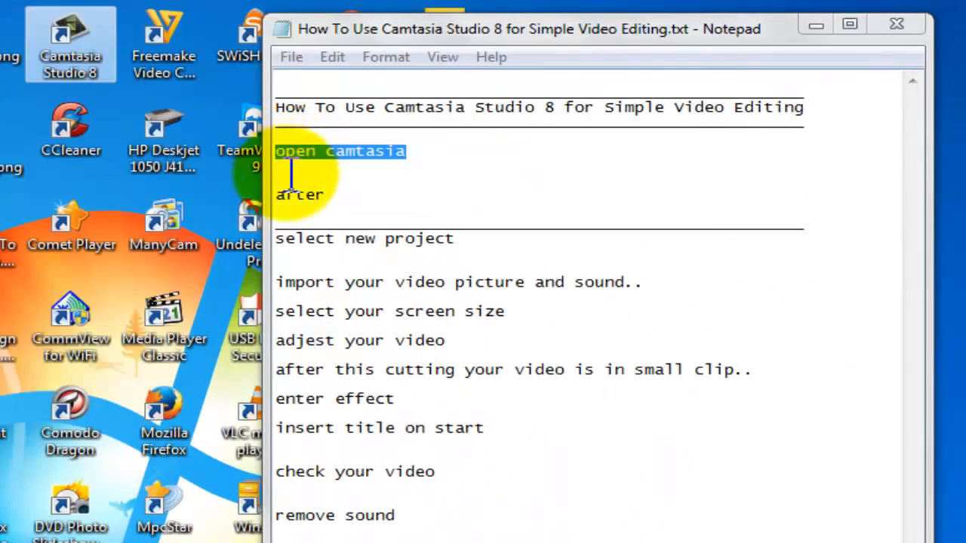
left_click_drag(281, 193, 478, 247)
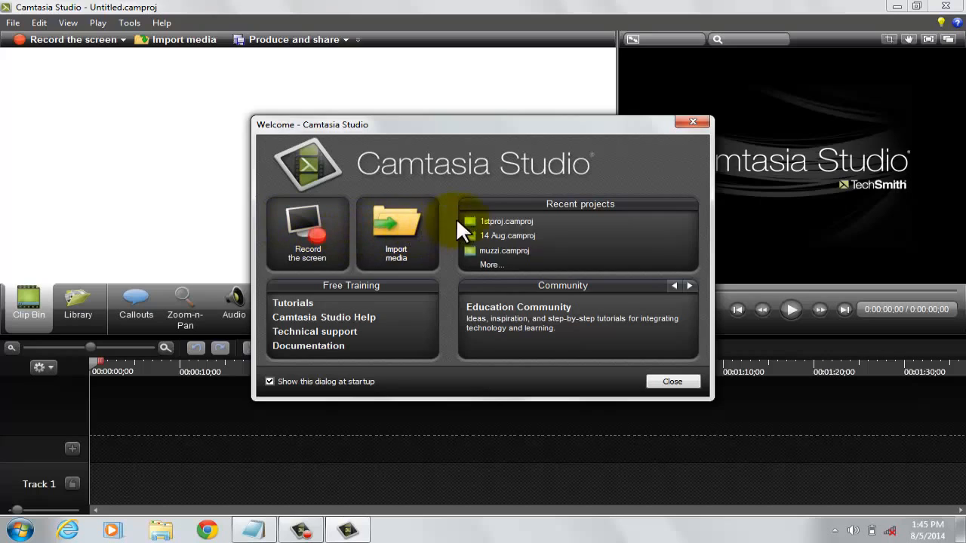
left_click(671, 382)
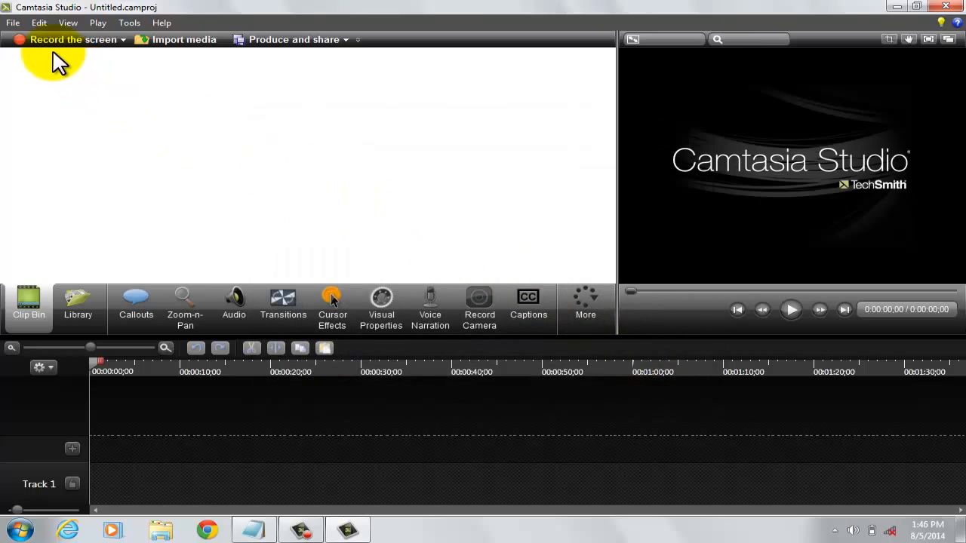
left_click(18, 24)
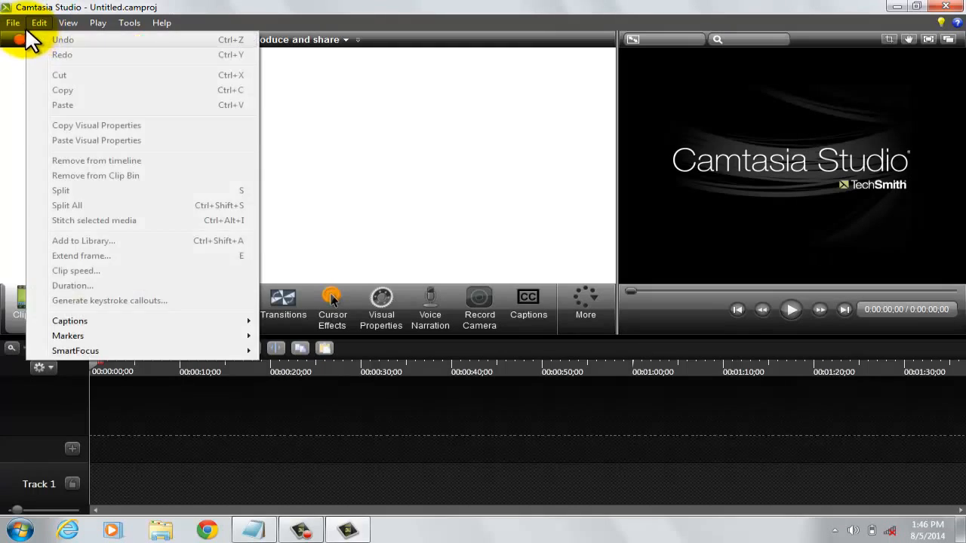
left_click(24, 43)
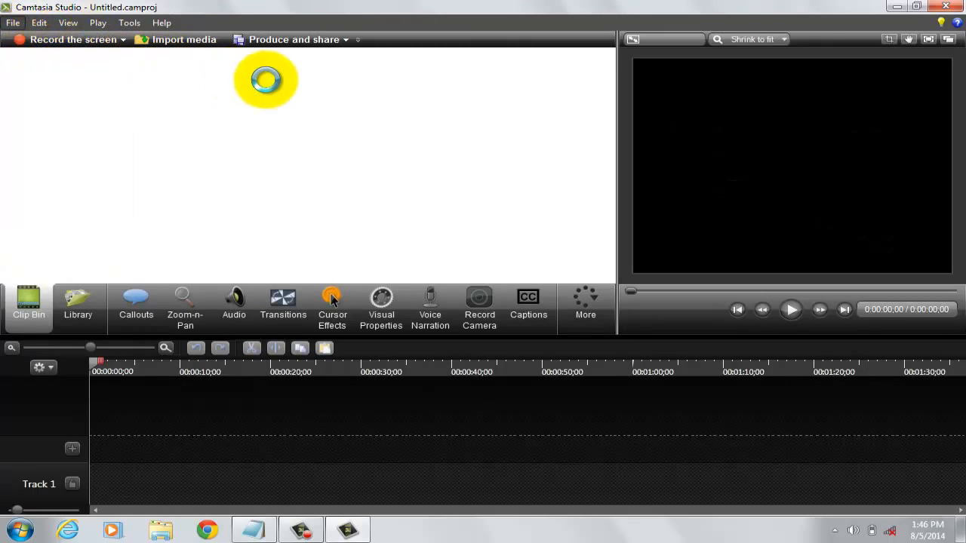
Highlight the lines about importing media and selecting the screen size in the Notepad notes, and return to Camtasia Studio.
left_click(897, 7)
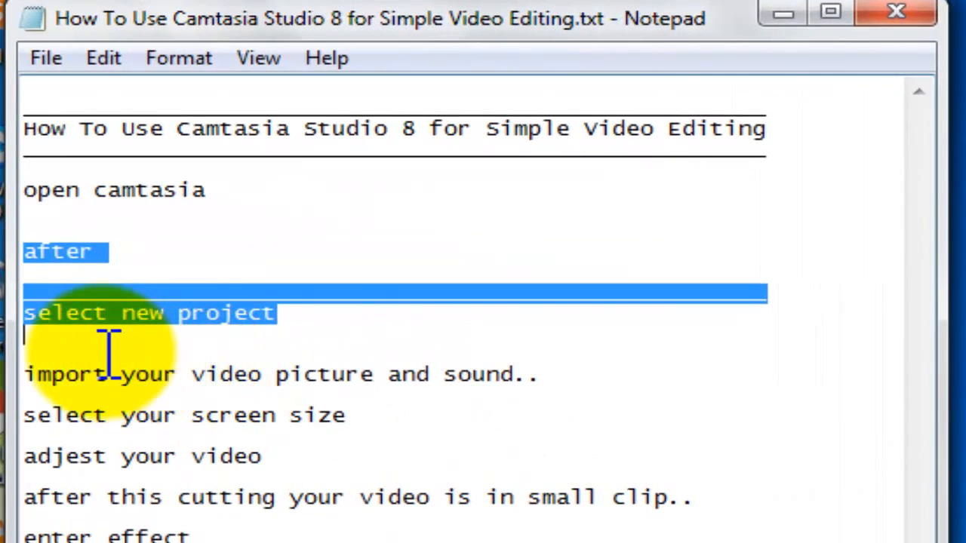
left_click_drag(110, 354, 581, 412)
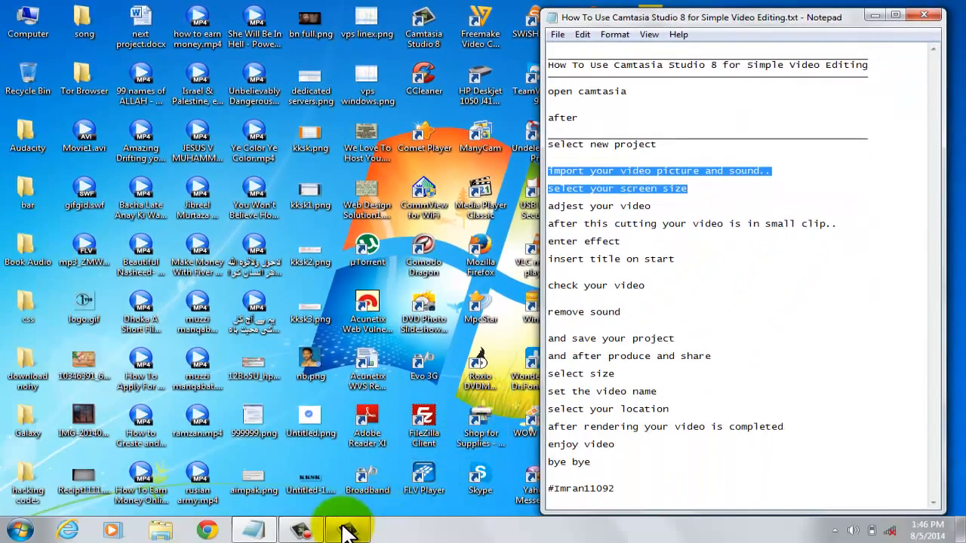
left_click(345, 530)
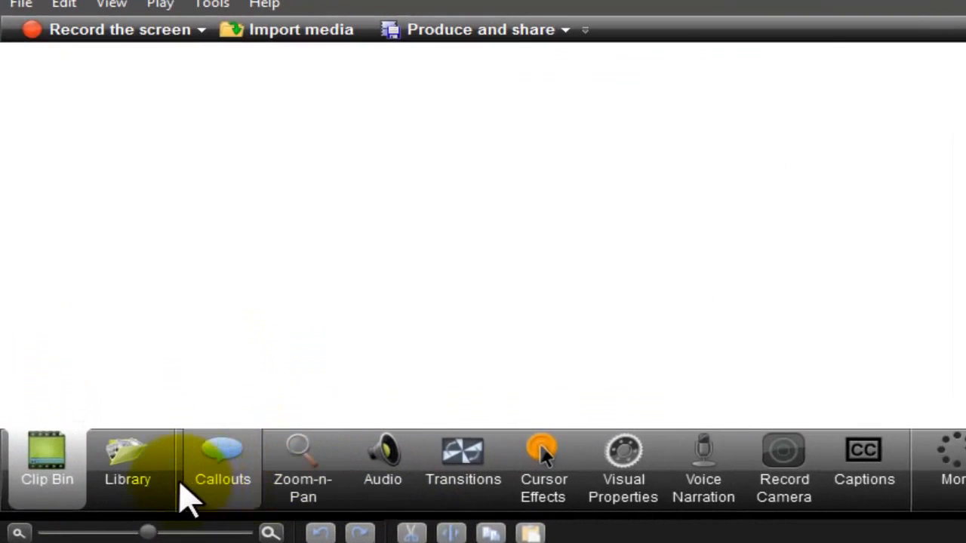
Import the video Is That Real.mp4 from the Videos library into the Clip Bin.
left_click(83, 317)
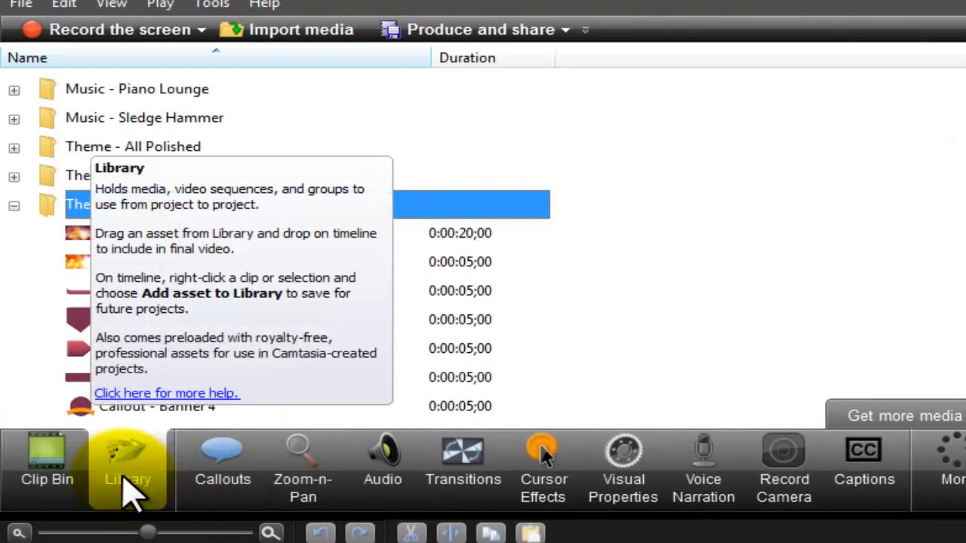
left_click(52, 470)
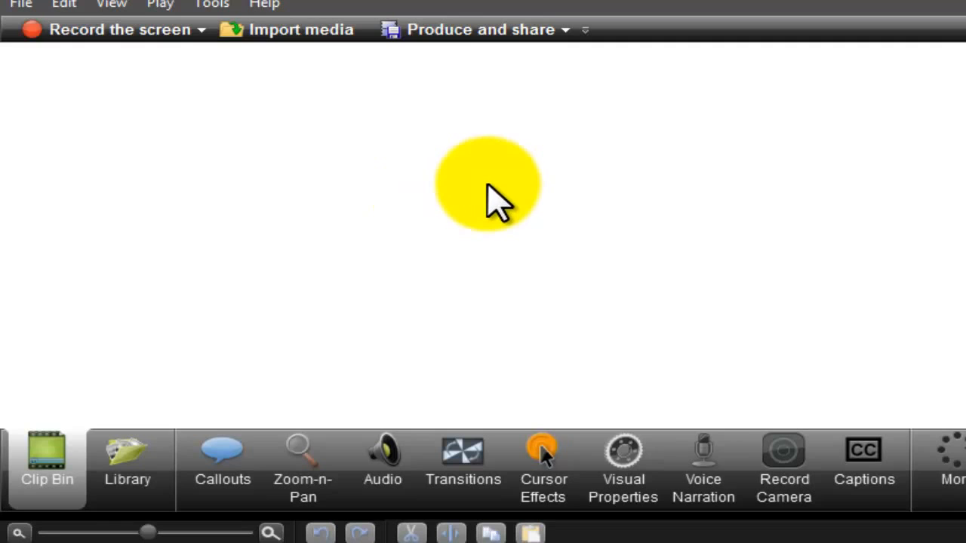
right_click(490, 188)
left_click(512, 198)
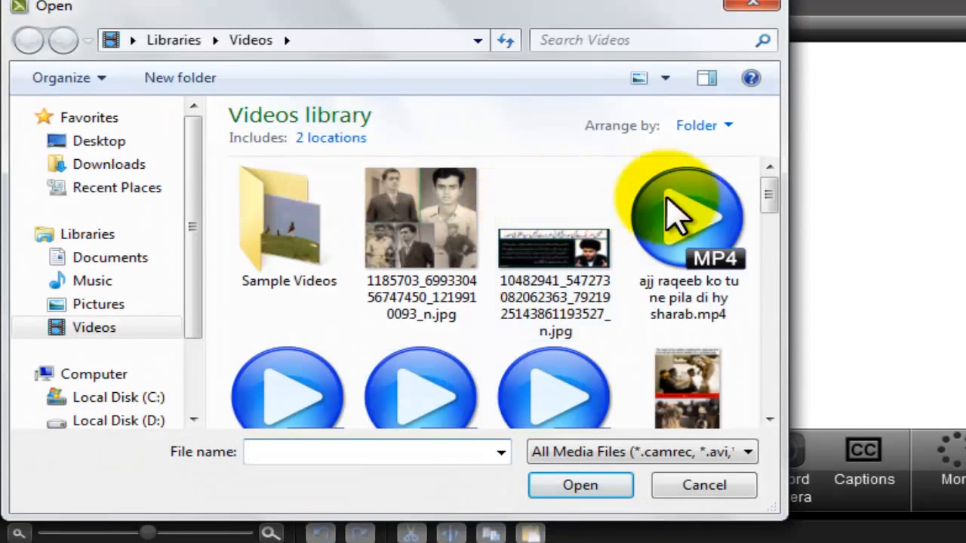
left_click_drag(766, 194, 795, 309)
scroll(795, 302, "up", 2)
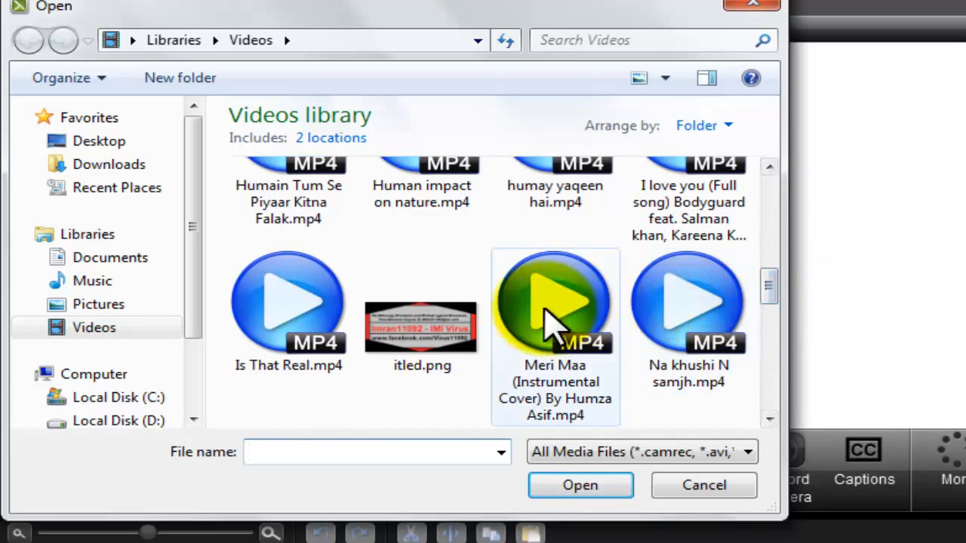
left_click(298, 321)
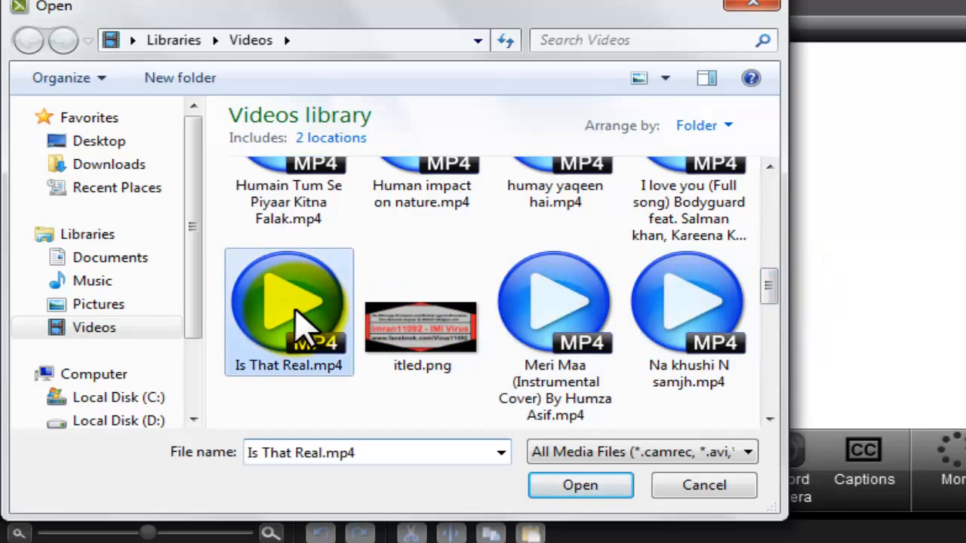
left_click(565, 485)
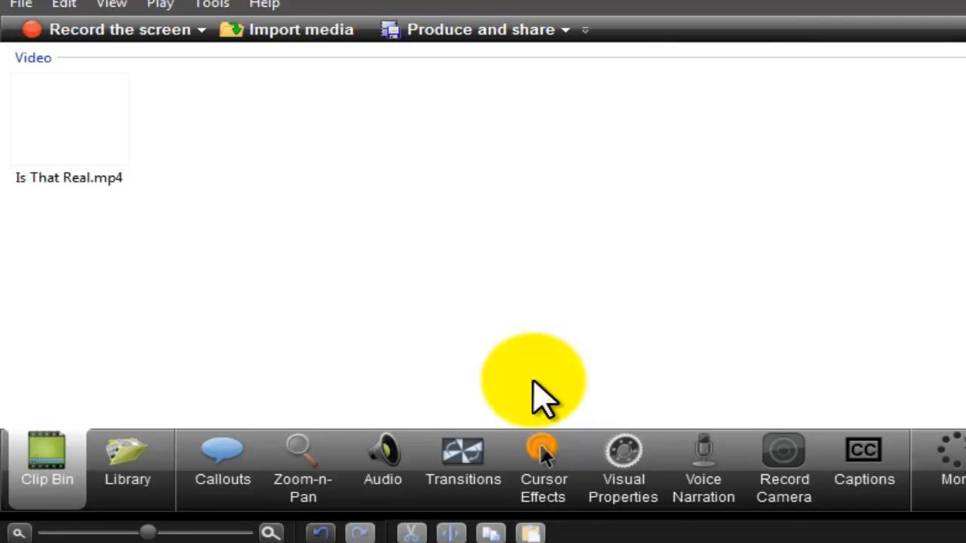
Add Is That Real.mp4 to Track 1 and set the editing dimensions to 800 x 600.
left_click_drag(98, 148, 308, 542)
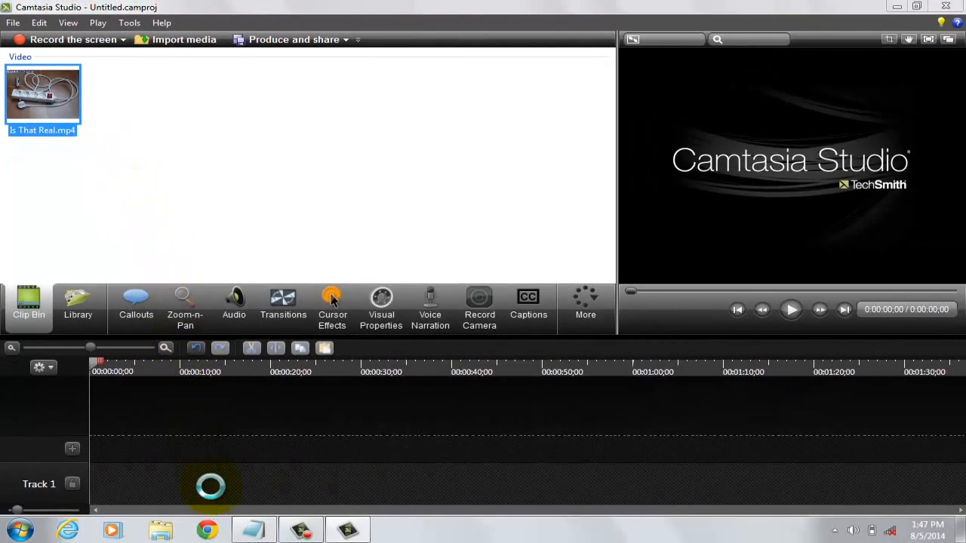
left_click_drag(234, 486, 237, 486)
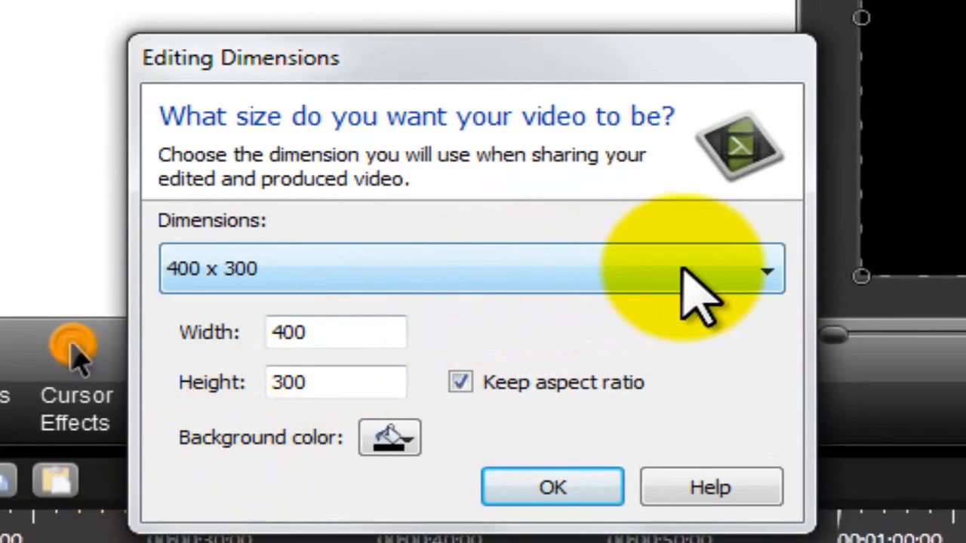
left_click(720, 268)
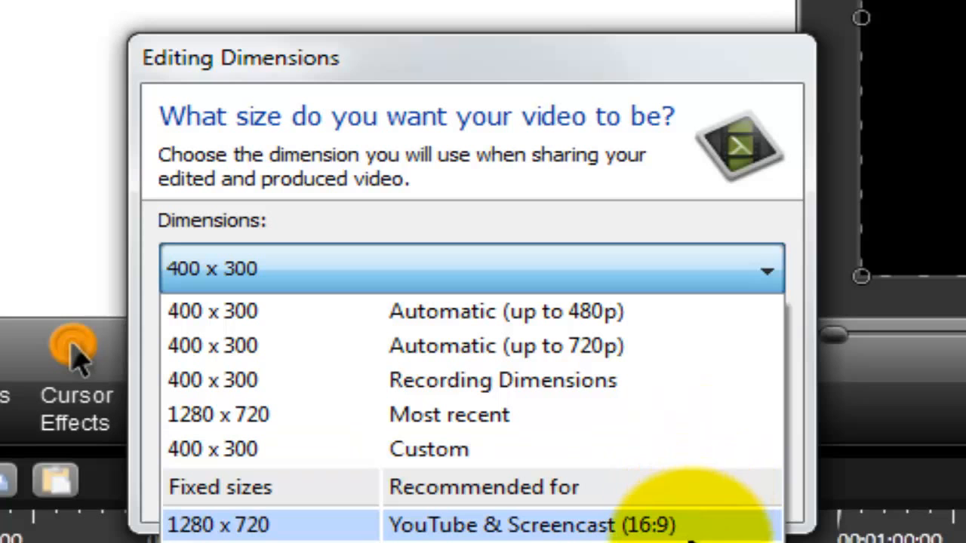
left_click(683, 537)
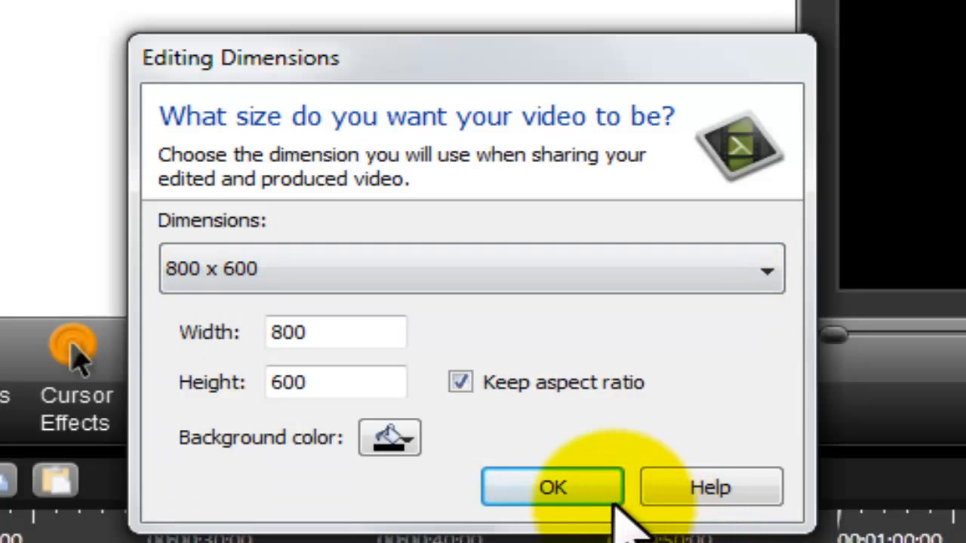
left_click(600, 498)
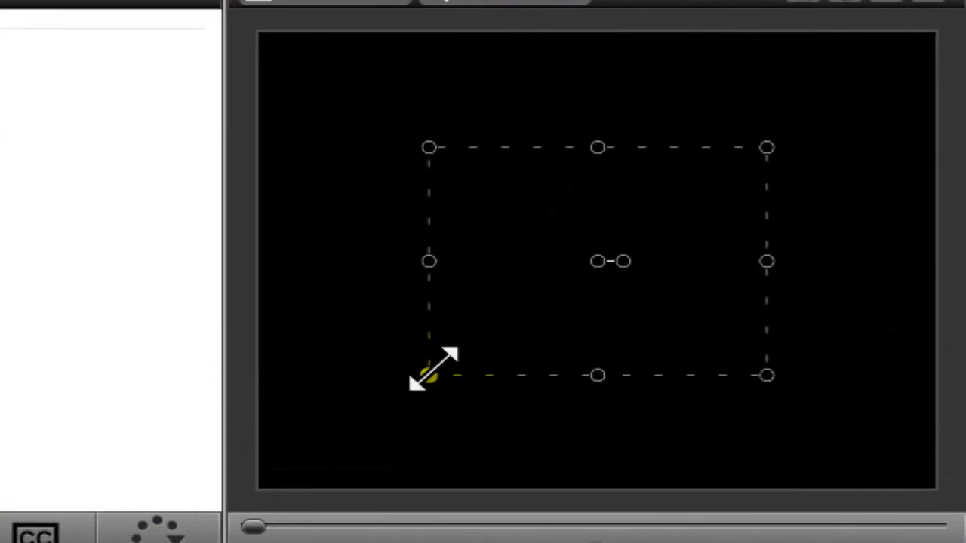
Enlarge the video on the canvas from two opposite corners so it fills the whole frame.
left_click_drag(429, 375, 260, 490)
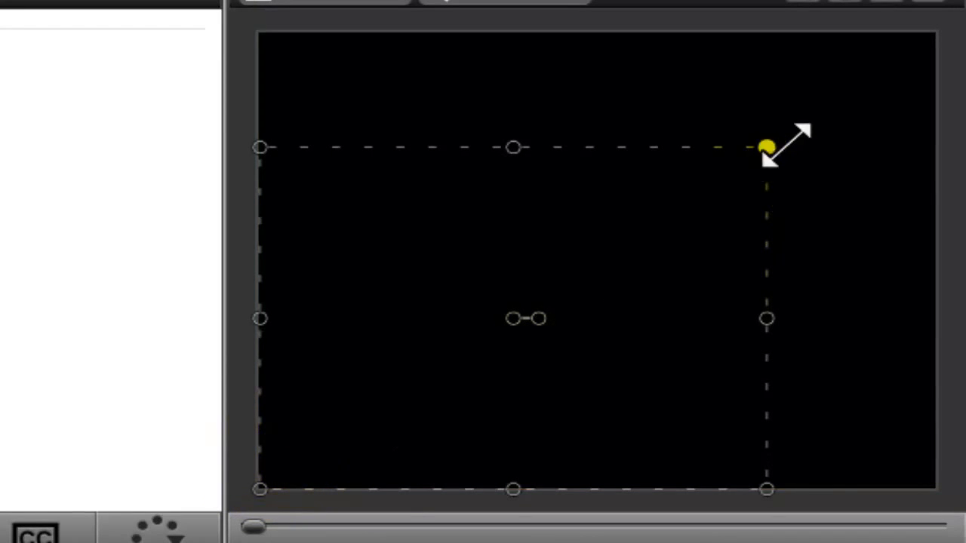
left_click_drag(767, 147, 933, 33)
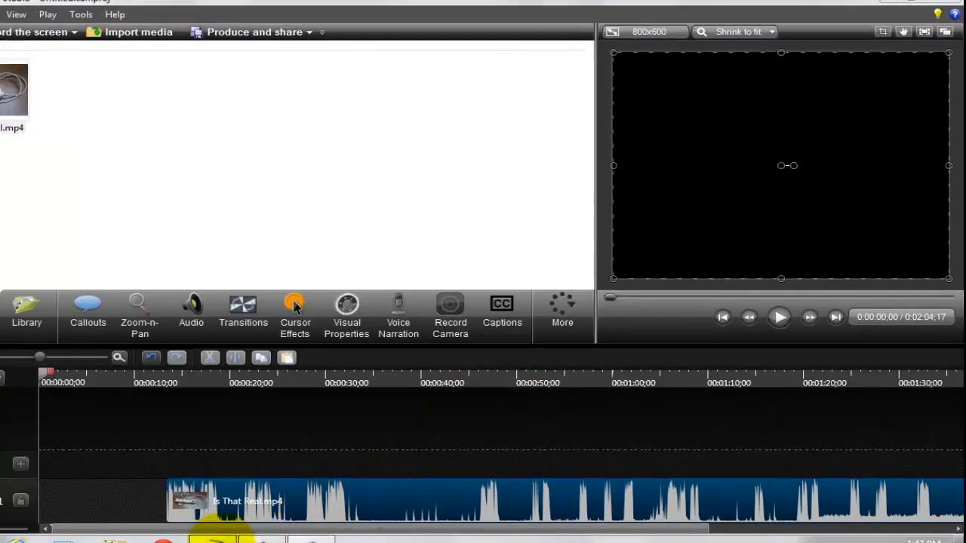
Highlight "adjest your video" in the Notepad notes, and move the Track 1 clip to start at about 25 seconds.
left_click(265, 528)
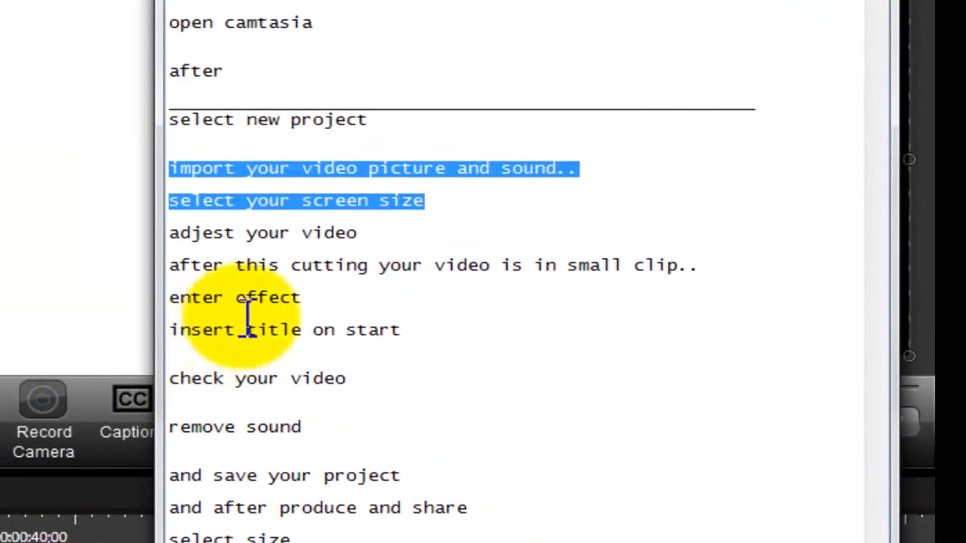
left_click_drag(358, 240, 198, 240)
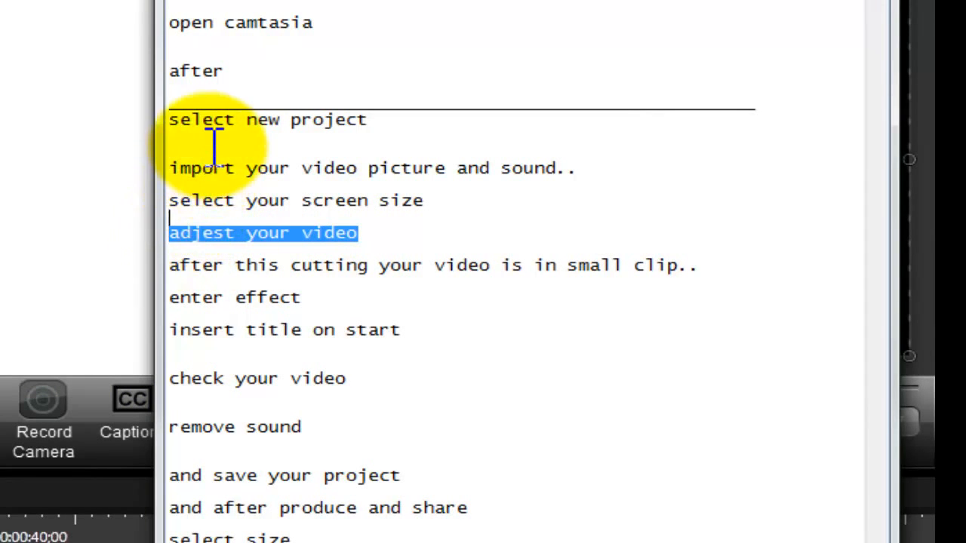
left_click(93, 162)
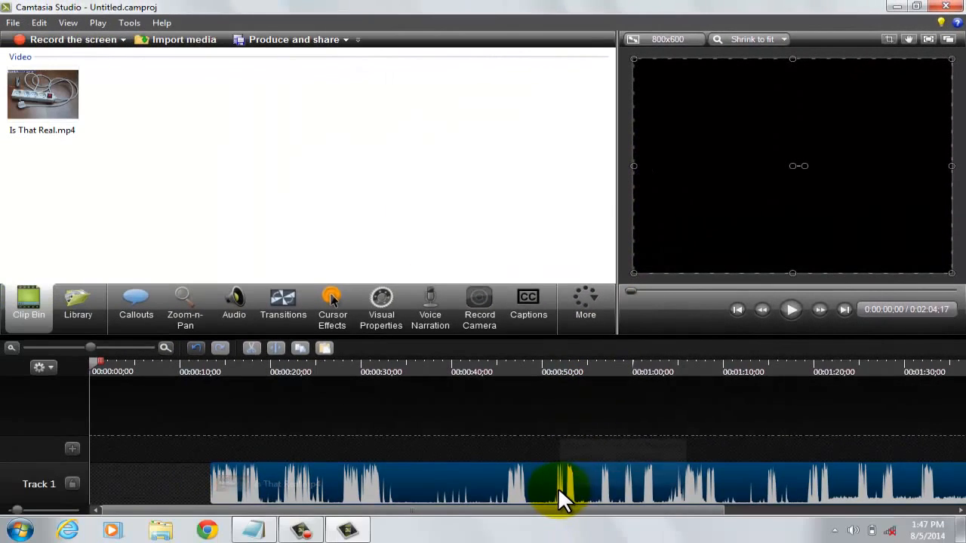
left_click_drag(558, 487, 665, 487)
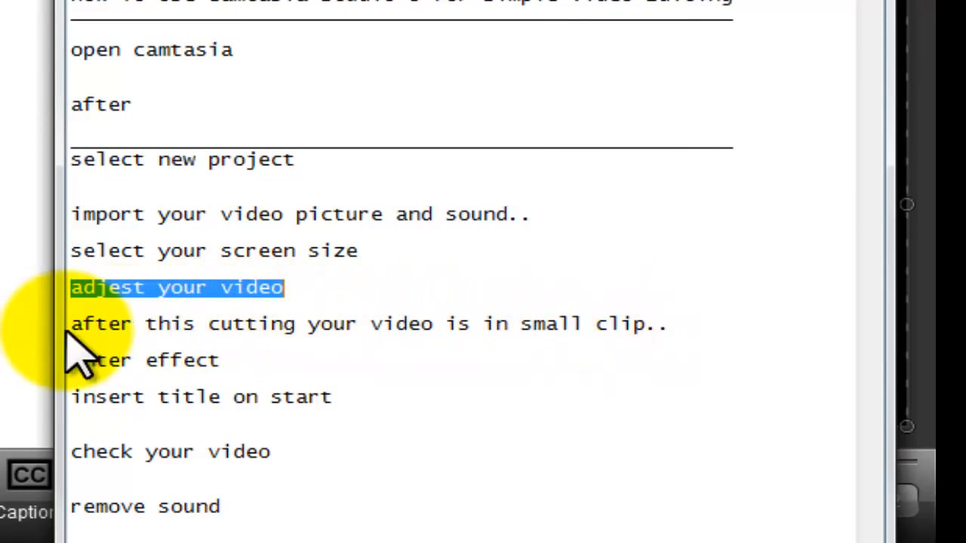
Highlight the cutting line in the Notepad notes, and split the Track 1 clip at 0:00:45;13 in Camtasia Studio.
left_click_drag(79, 331, 431, 345)
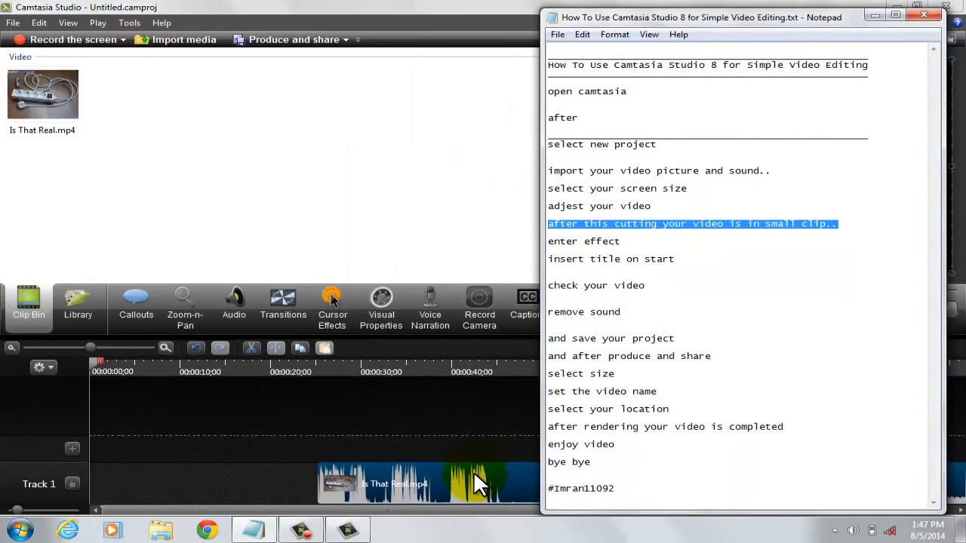
left_click(473, 472)
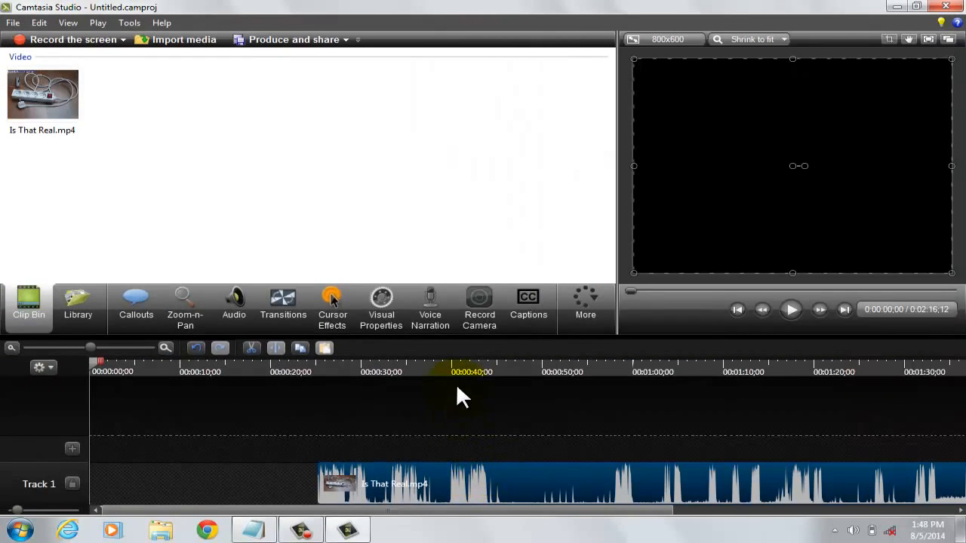
left_click(501, 370)
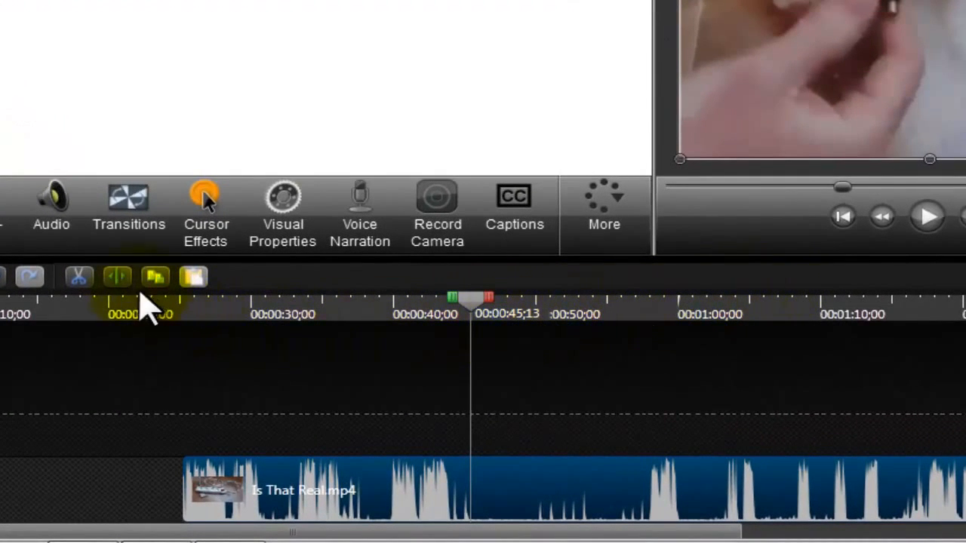
left_click(119, 279)
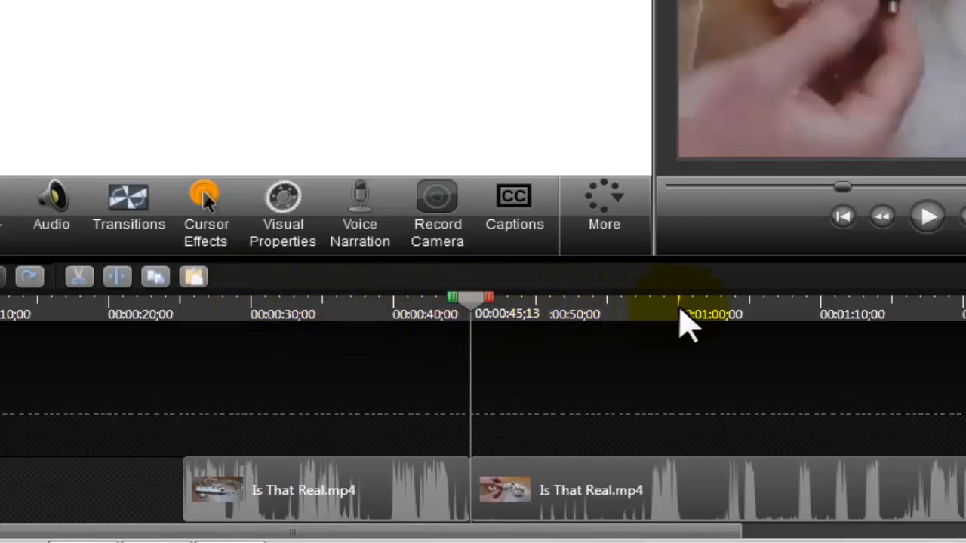
Split the second Is That Real.mp4 segment on Track 1 at 0:01:04;22.
left_click(744, 312)
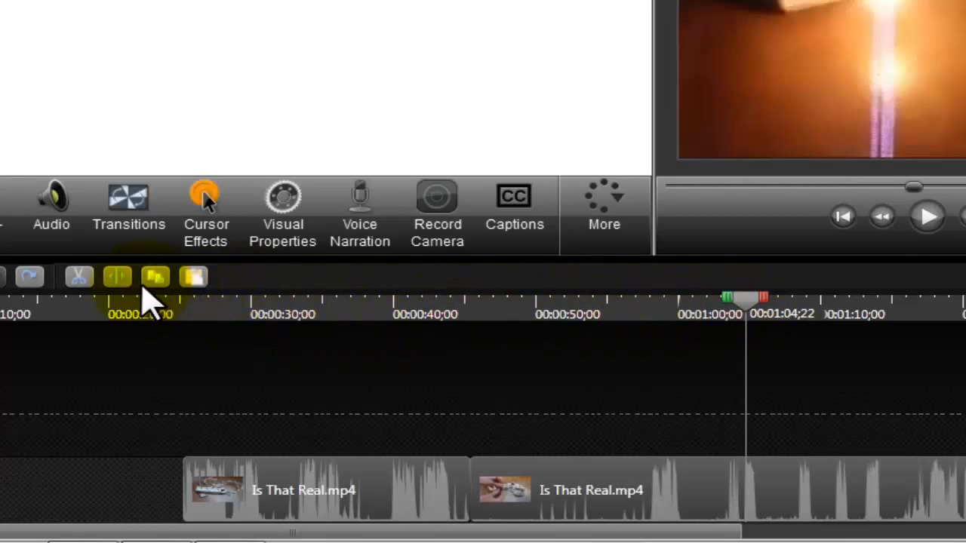
left_click(701, 500)
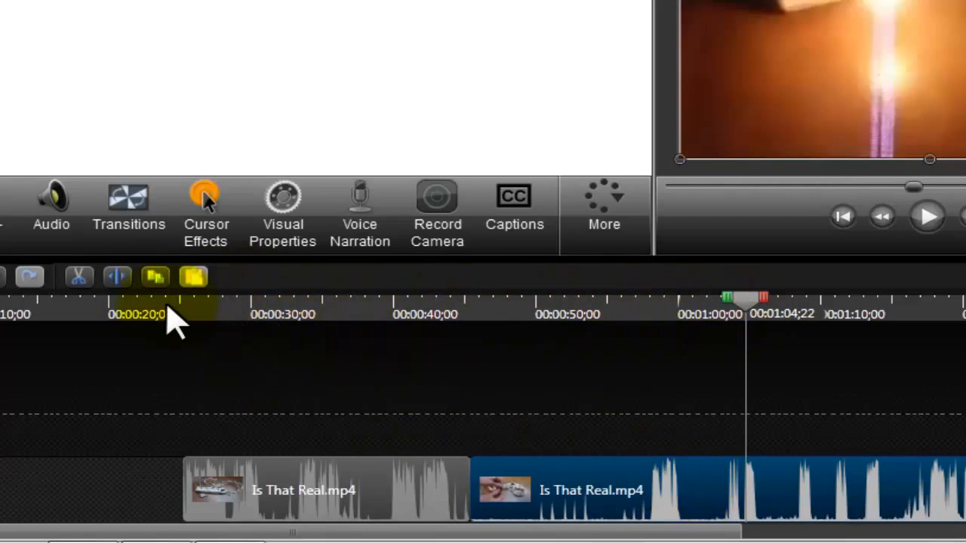
left_click(194, 279)
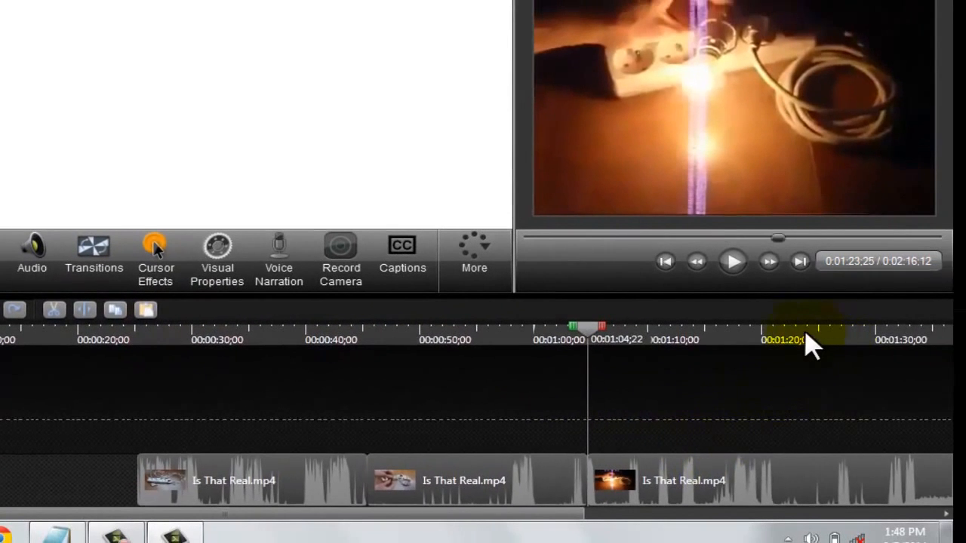
Split the third Is That Real.mp4 segment on Track 1 at 0:01:23;25.
left_click(806, 337)
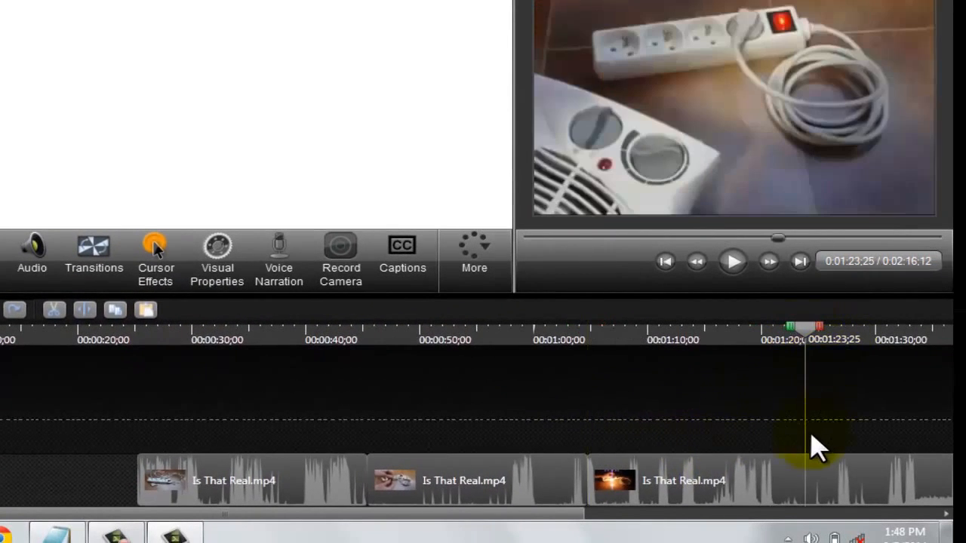
left_click(803, 470)
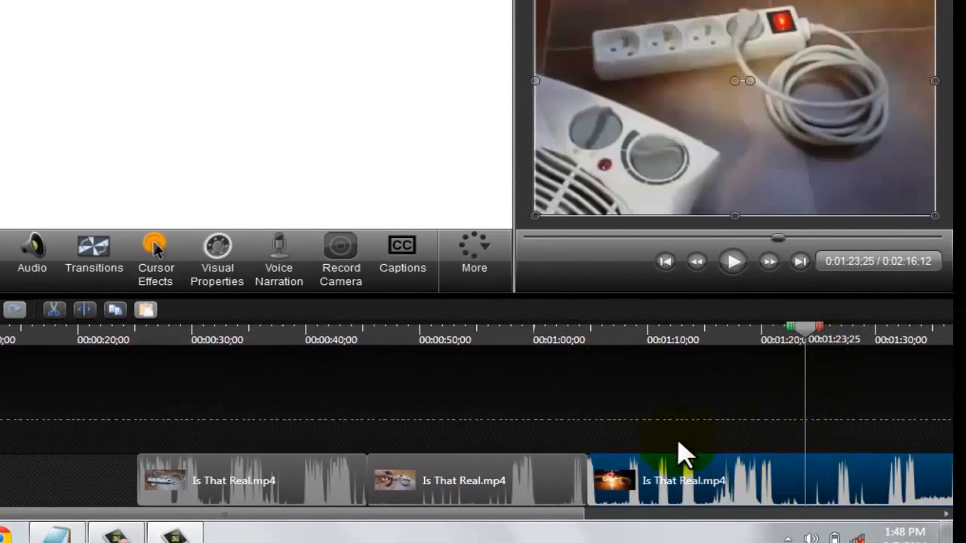
left_click(87, 311)
Split the fourth Is That Real.mp4 segment on Track 1 at 0:01:44;07.
left_click_drag(324, 502, 732, 528)
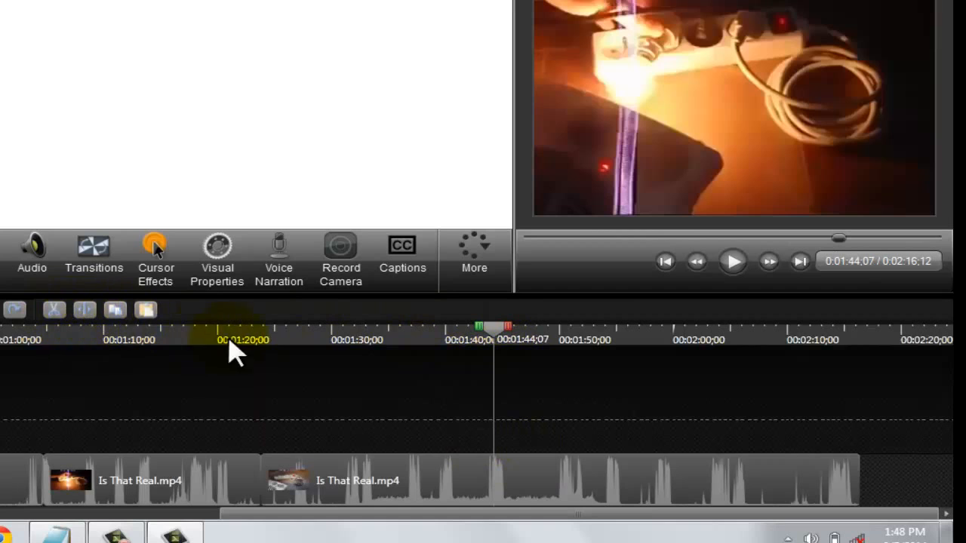
left_click(608, 472)
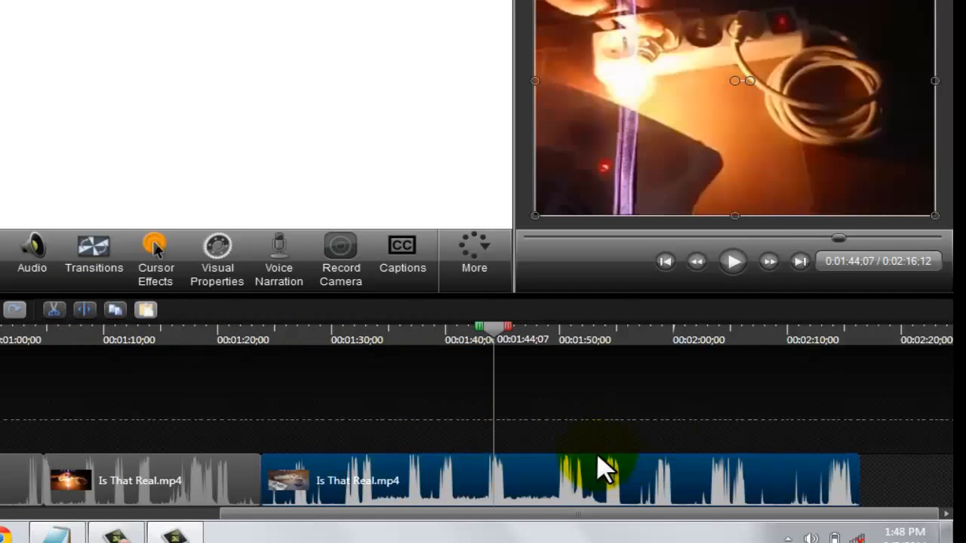
left_click(86, 310)
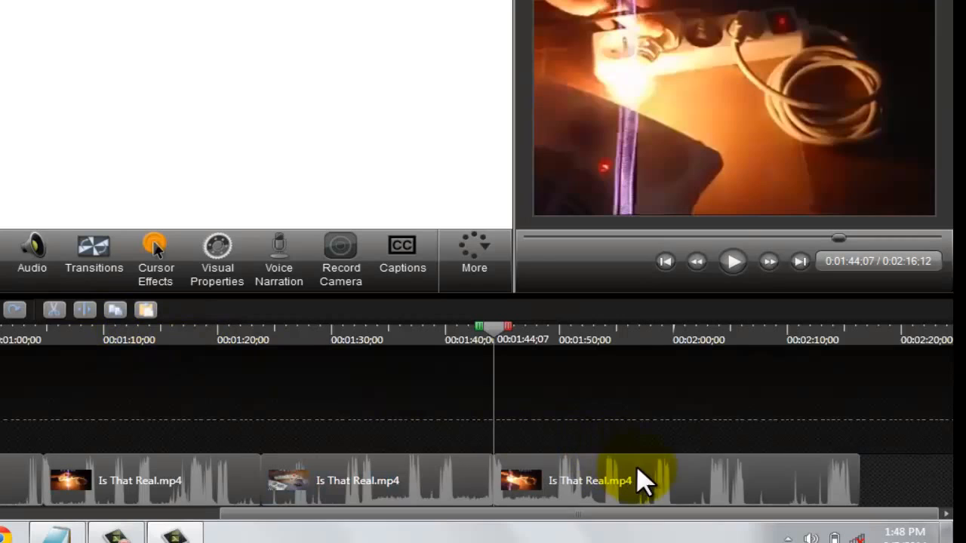
Split the last Is That Real.mp4 segment on Track 1 at 0:01:59;00.
left_click(696, 483)
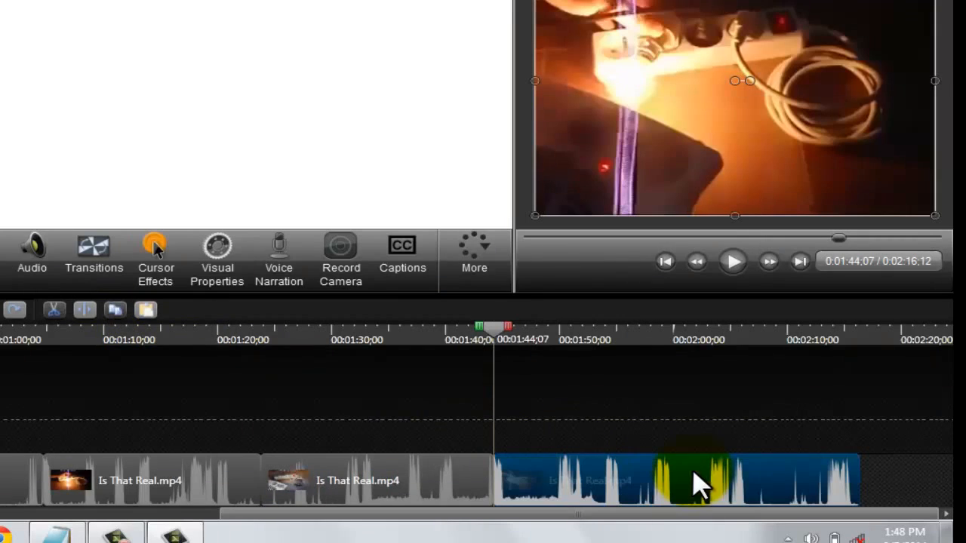
left_click(663, 336)
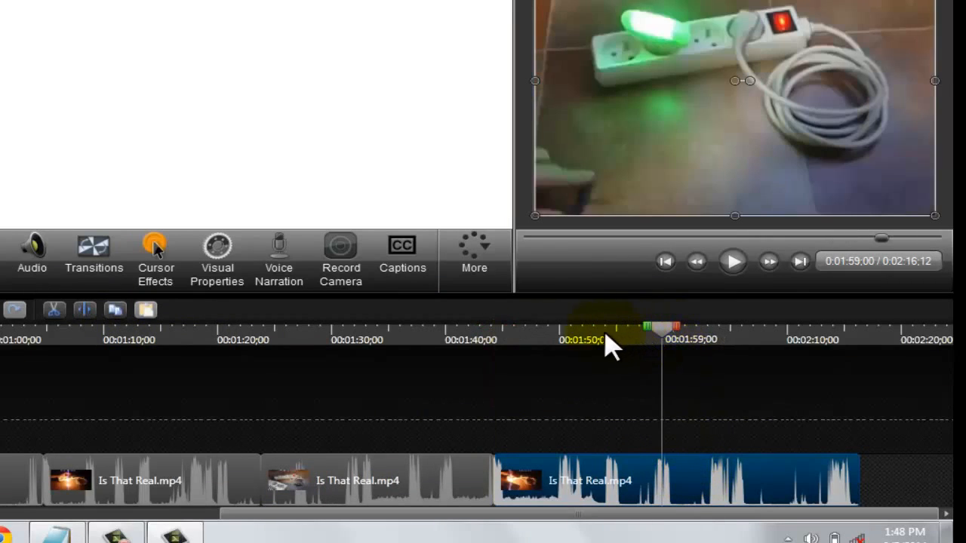
left_click(84, 311)
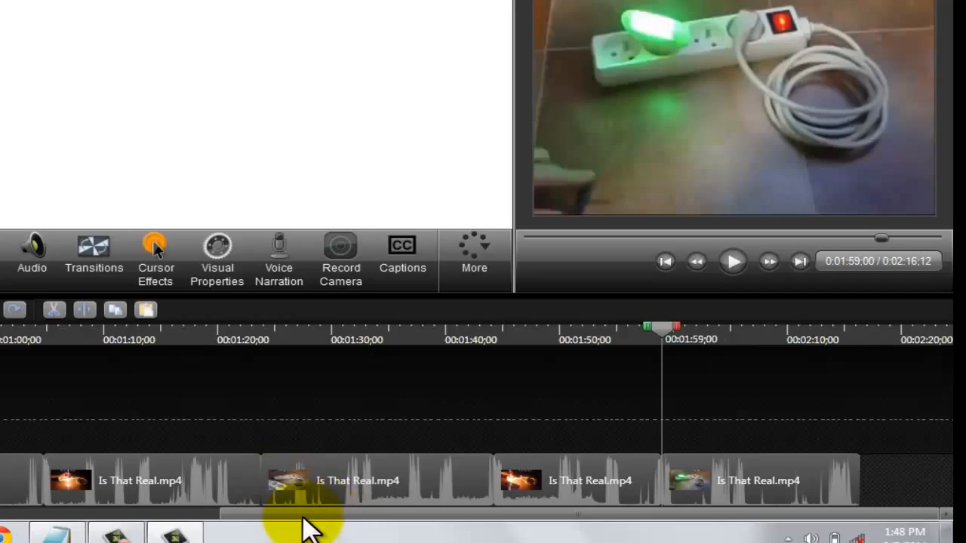
Switch to the Notepad notes and highlight the "enter effect" line.
left_click_drag(304, 517, 0, 519)
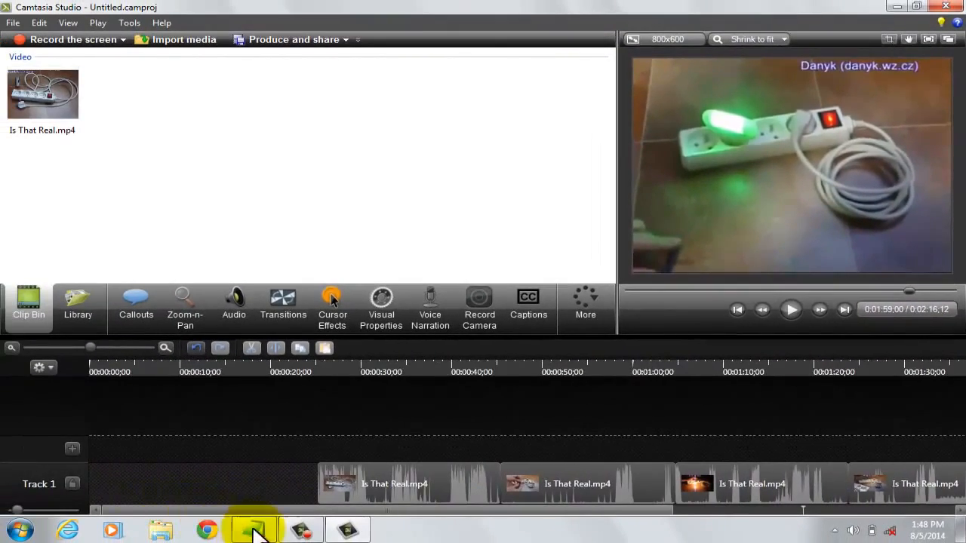
left_click(254, 529)
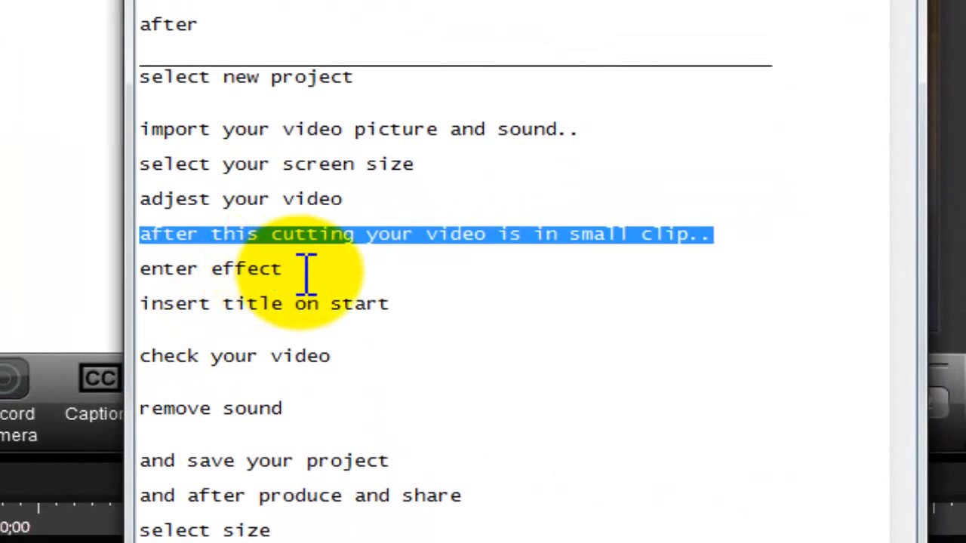
left_click_drag(302, 270, 148, 268)
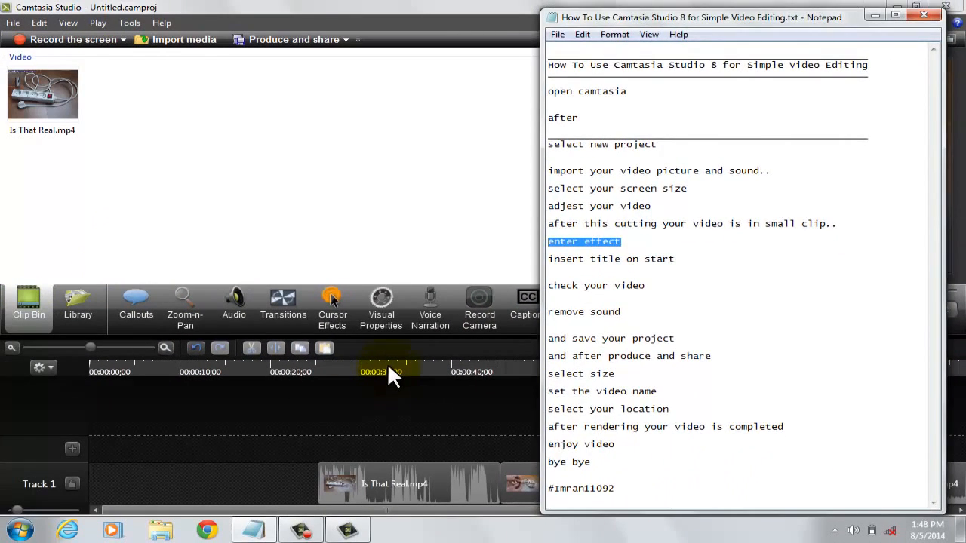
In Camtasia Studio, add a Checkerboard transition between the first and second Track 1 clips and Circle reveal between the second and third.
left_click(388, 370)
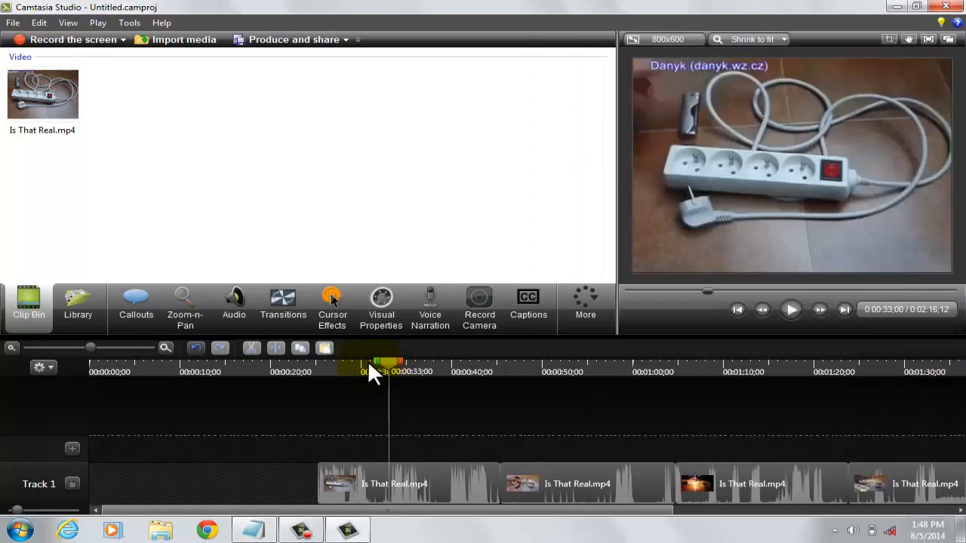
left_click(286, 296)
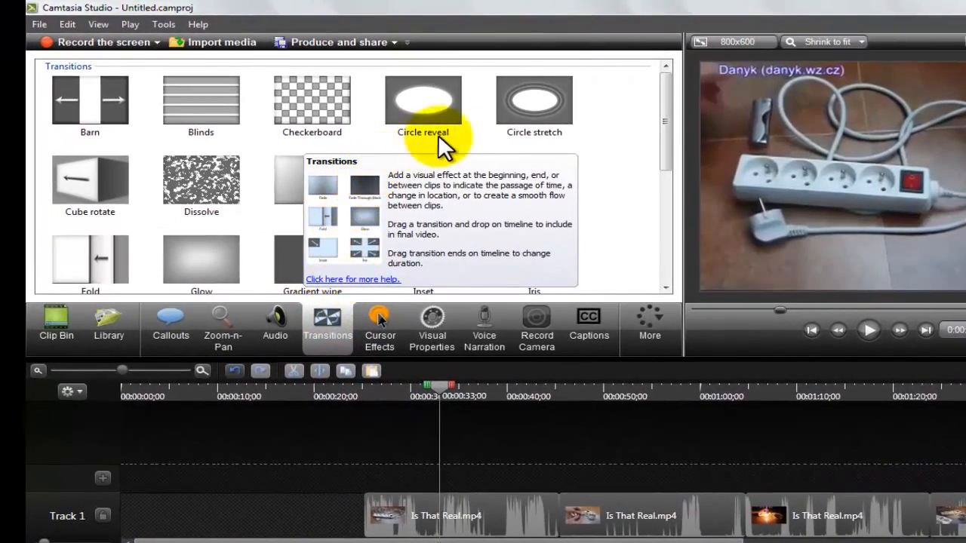
mouse_move(324, 89)
left_mouse_down()
mouse_move(360, 312)
mouse_move(408, 442)
mouse_move(496, 516)
mouse_move(530, 508)
left_mouse_up()
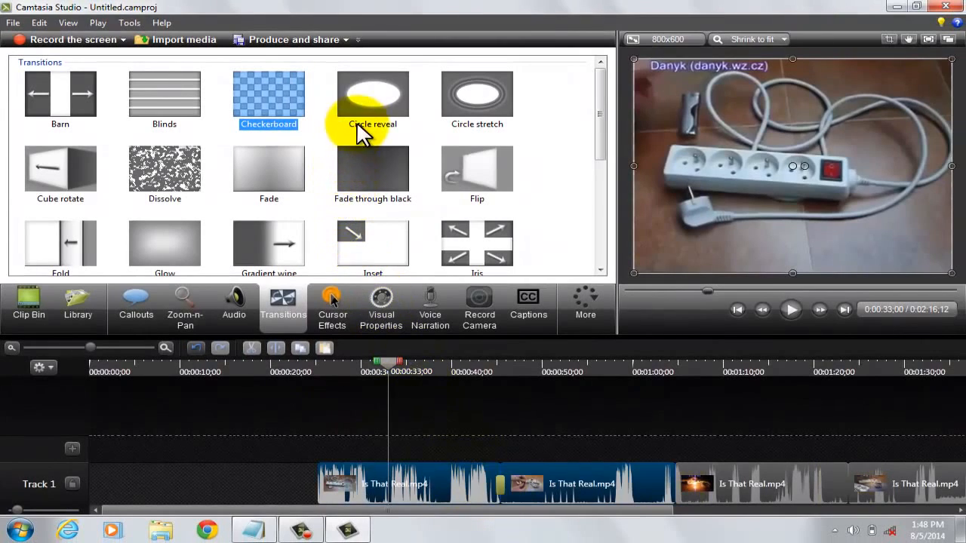
left_click_drag(357, 125, 552, 311)
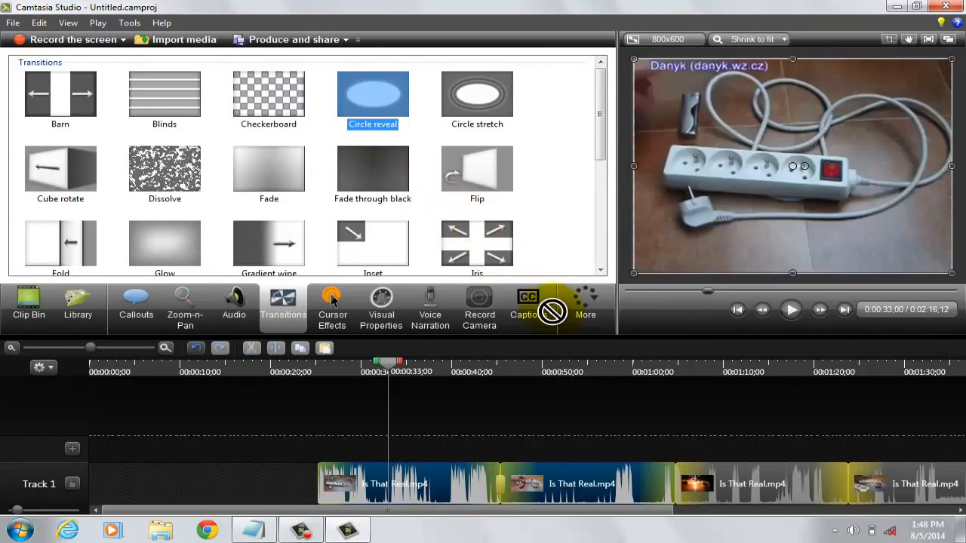
left_click_drag(681, 489, 668, 489)
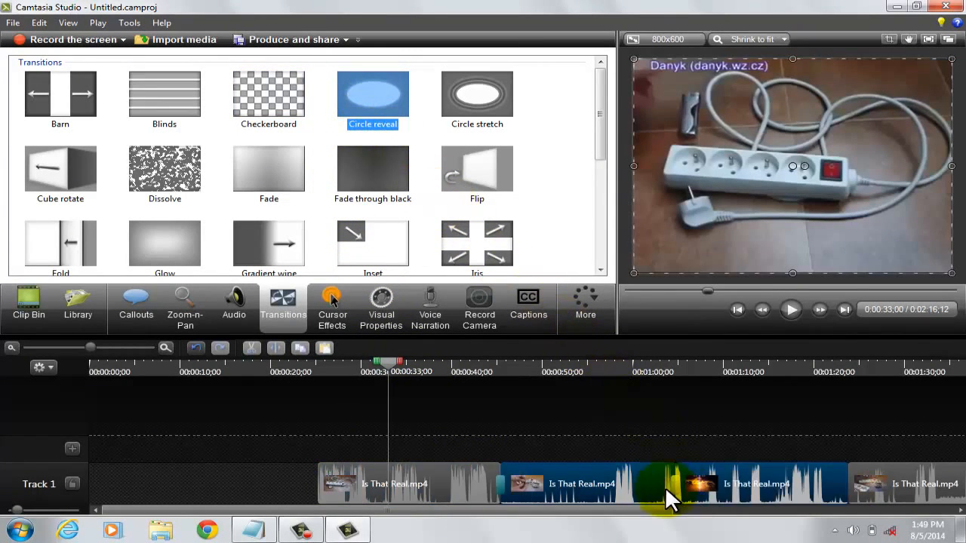
Add an Iris transition between the third and fourth clips on Track 1.
left_click_drag(764, 521, 875, 514)
left_click_drag(477, 253, 501, 375)
left_click_drag(525, 474, 524, 478)
Add a Gradient wipe transition between the fourth and fifth Track 1 clips and Cube rotate between the fifth and sixth.
left_click_drag(287, 245, 592, 374)
left_click_drag(710, 477, 710, 477)
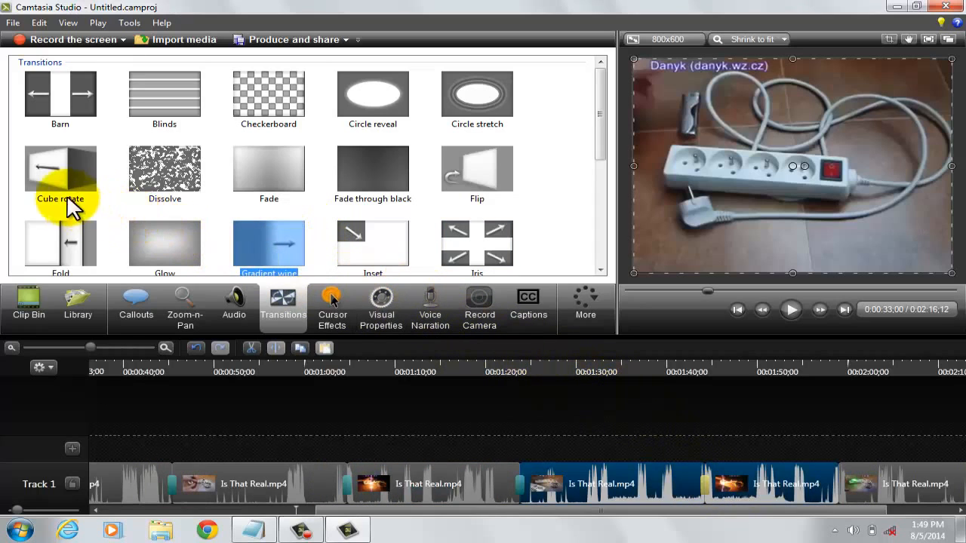
left_click_drag(60, 194, 469, 344)
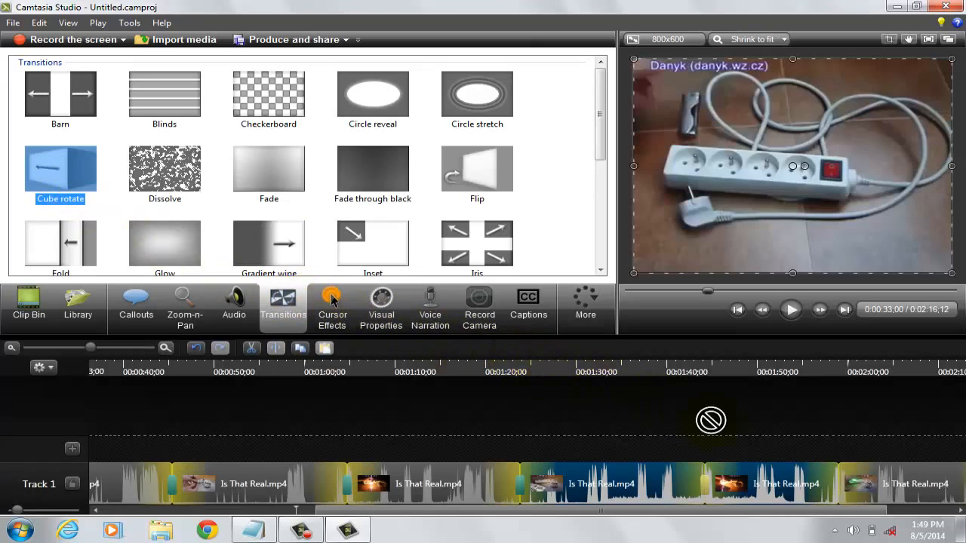
left_click_drag(798, 474, 798, 476)
Highlight "insert title on start" in the Notepad notes, and open the Theme - Calling Lights folder in Camtasia Studio's Library.
left_click(254, 531)
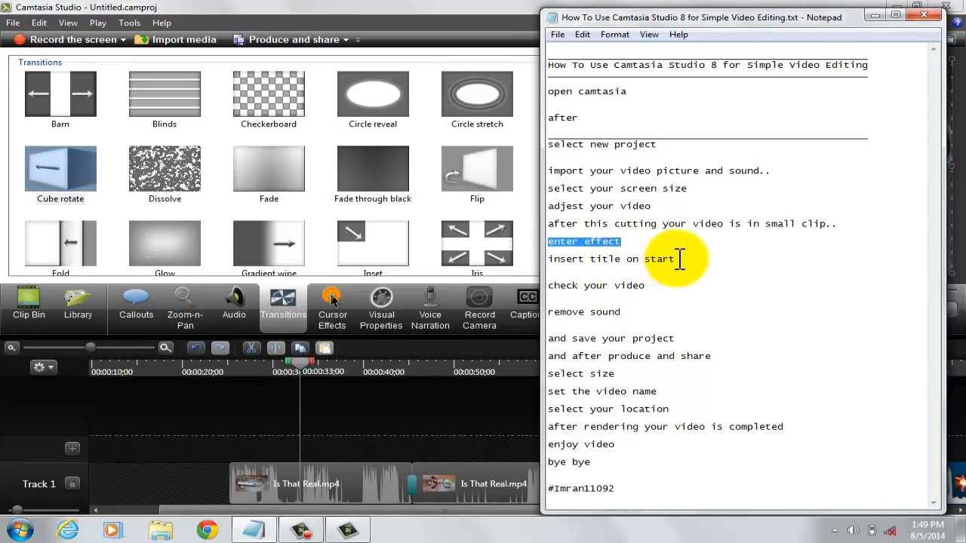
left_click_drag(680, 259, 552, 264)
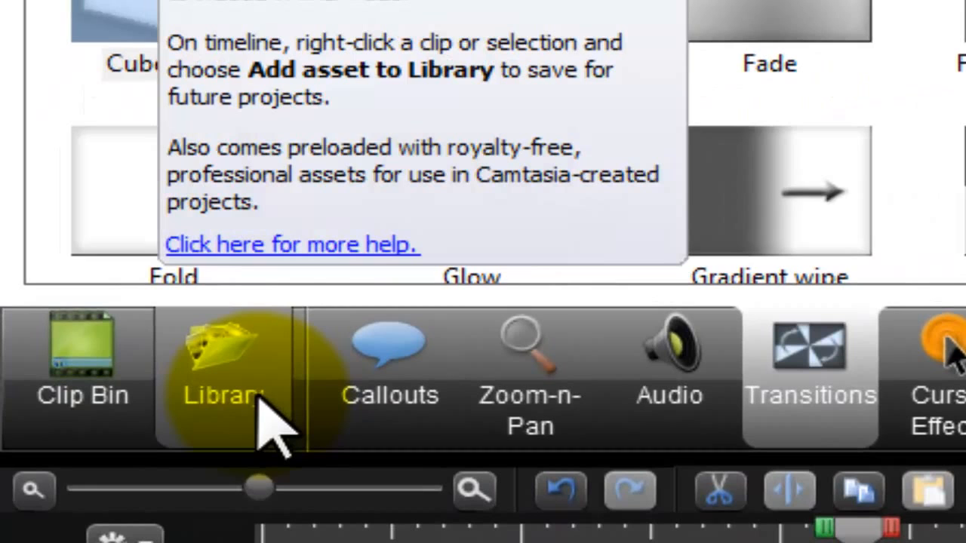
left_click(262, 394)
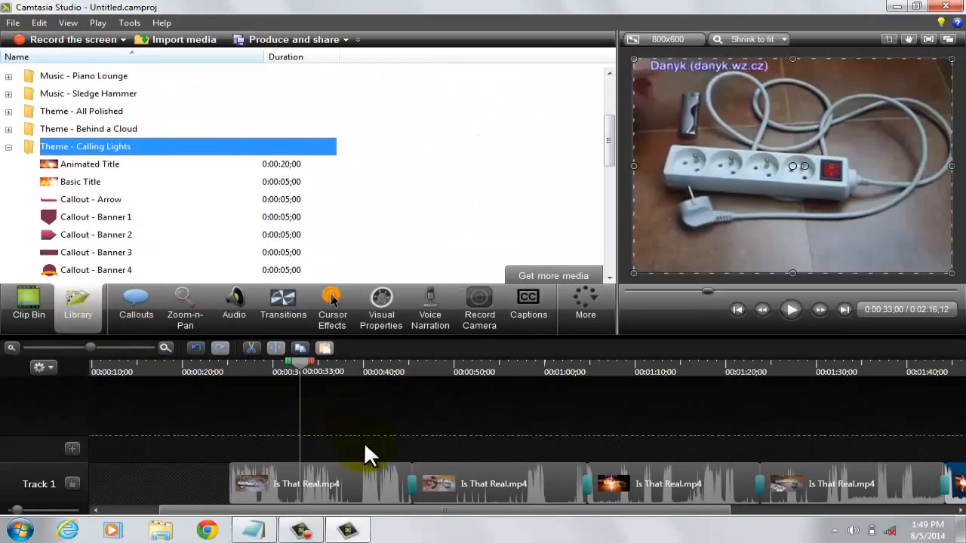
In Notepad, add the line "Click Library and select your title them" below "insert title on start".
left_click(254, 532)
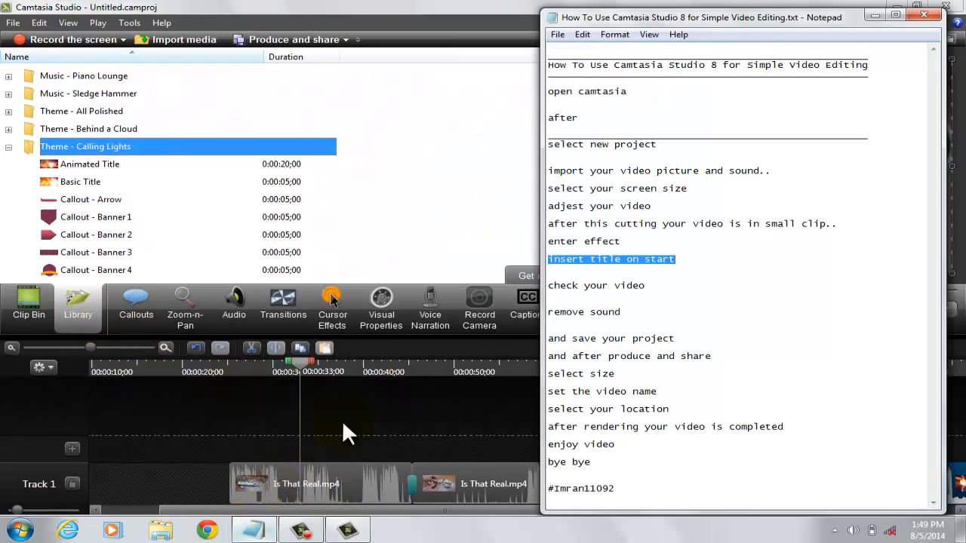
left_click(702, 261)
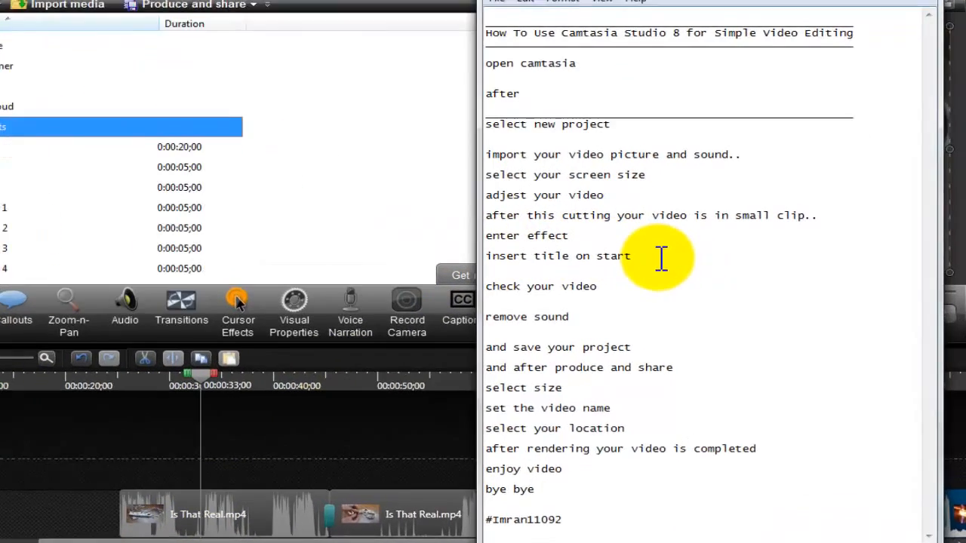
key("Return")
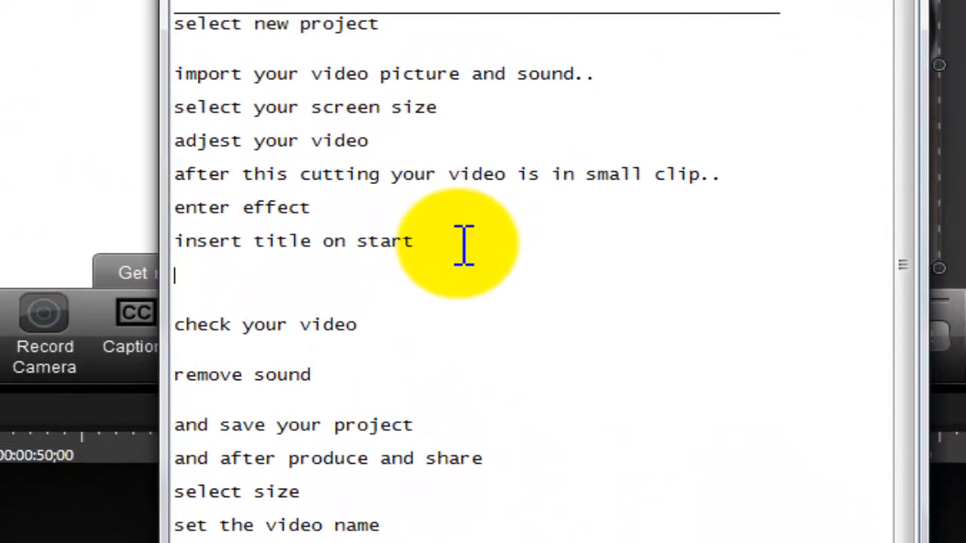
type("Click Library and select your title them")
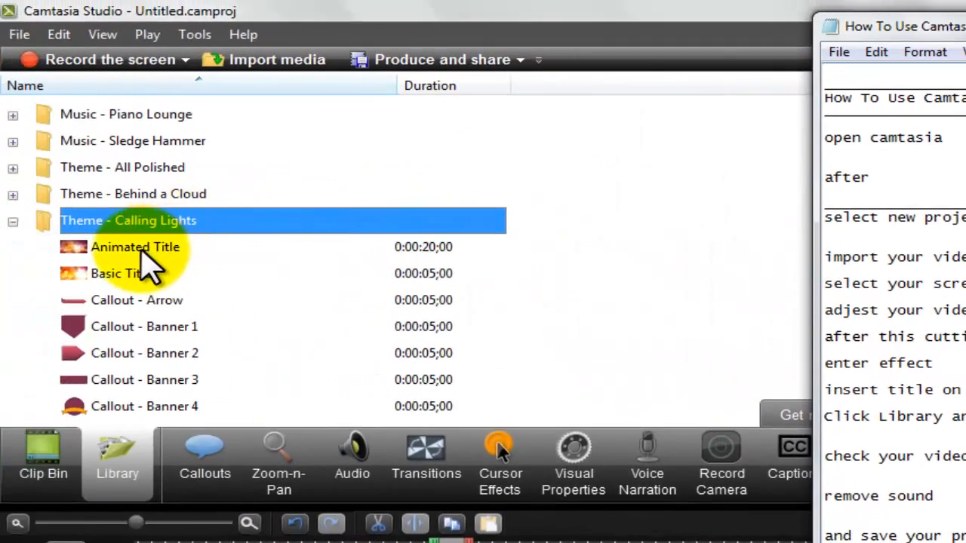
left_click(137, 249)
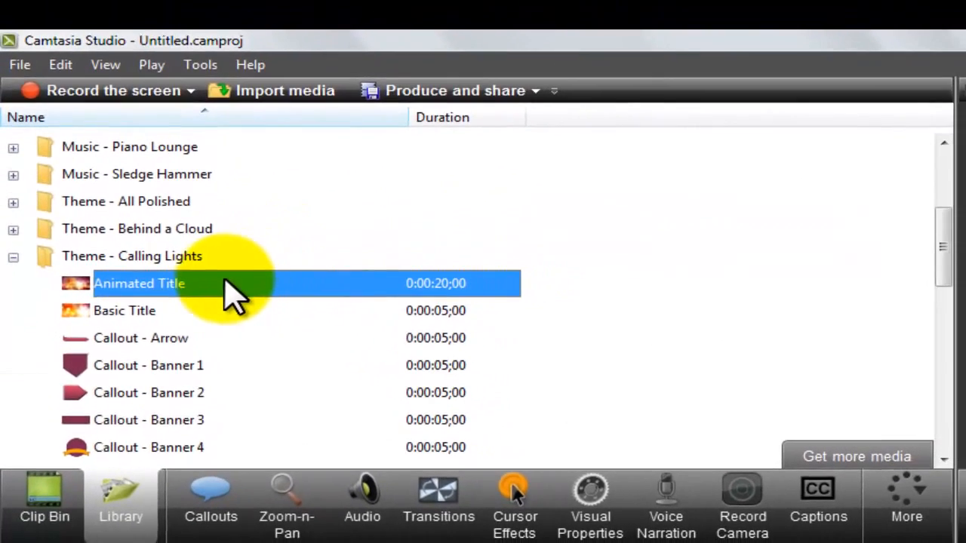
left_click_drag(225, 281, 365, 521)
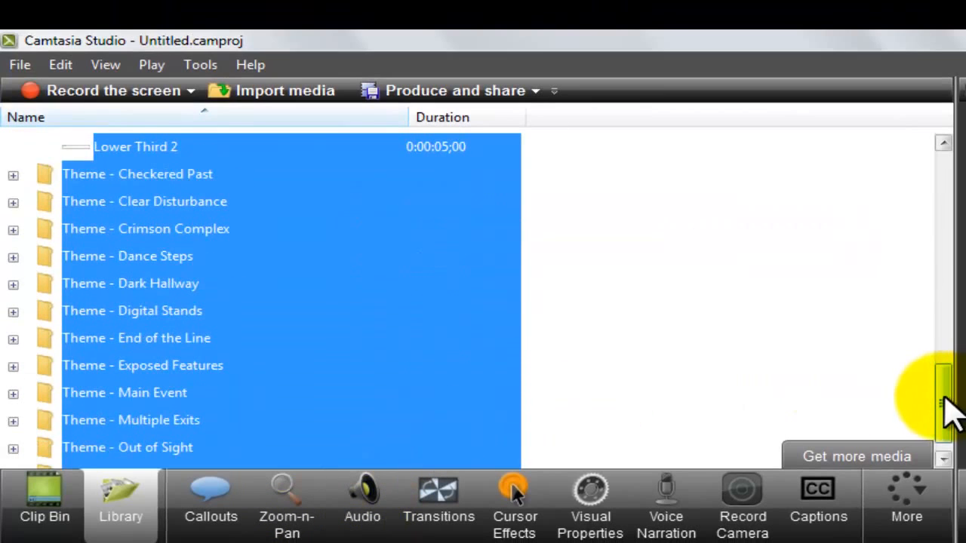
left_click_drag(945, 398, 943, 280)
left_click(729, 259)
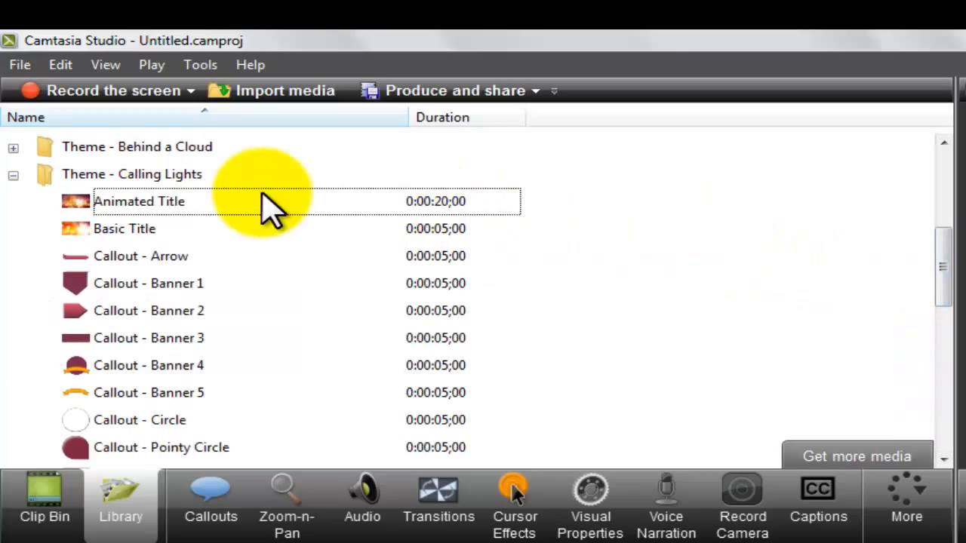
Place the Calling Lights Animated Title on Track 2, starting at 0:00:00;00.
left_click(148, 212)
left_click_drag(149, 212, 222, 542)
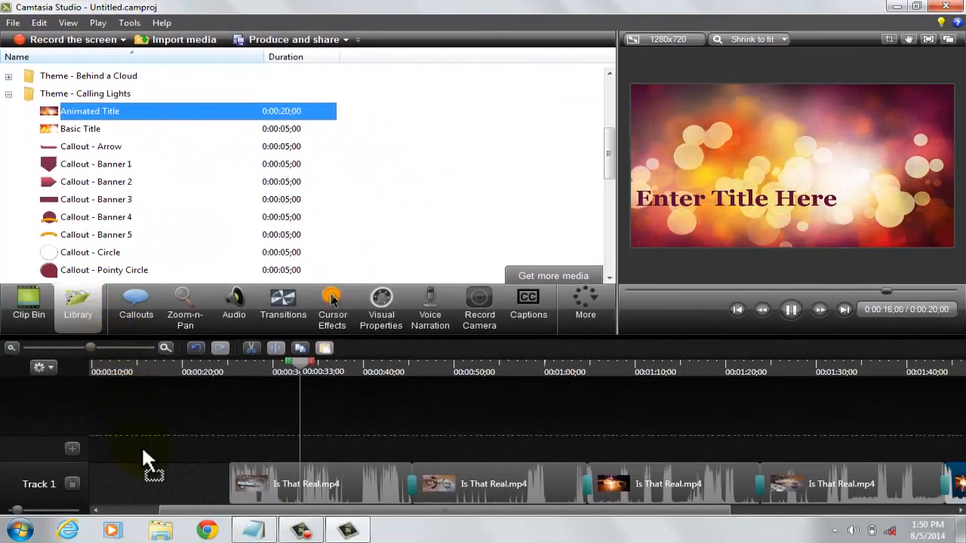
left_click_drag(144, 451, 144, 452)
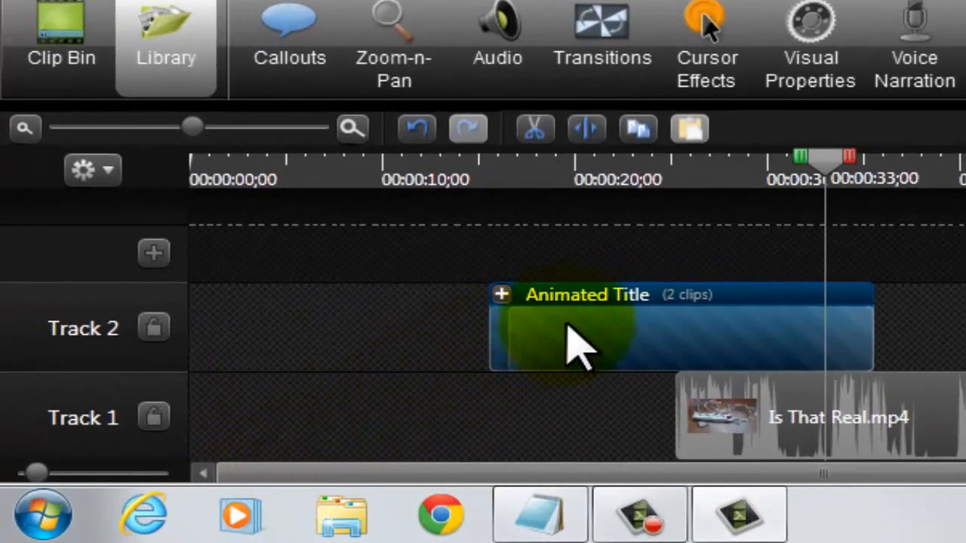
left_click_drag(569, 347, 173, 385)
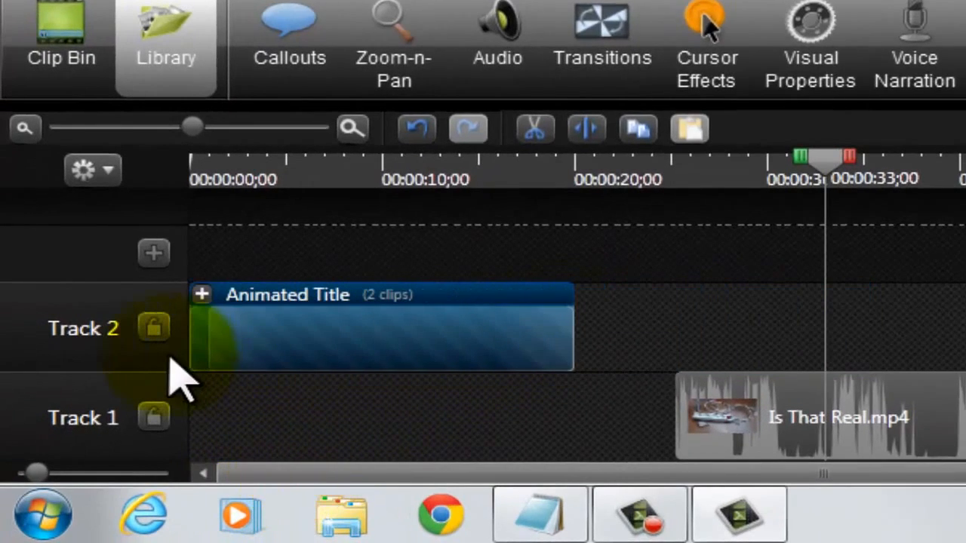
Expand the Animated Title group, replace its callout text with "Simple Video Editing", and heighten the text box to fit both lines.
left_click(202, 296)
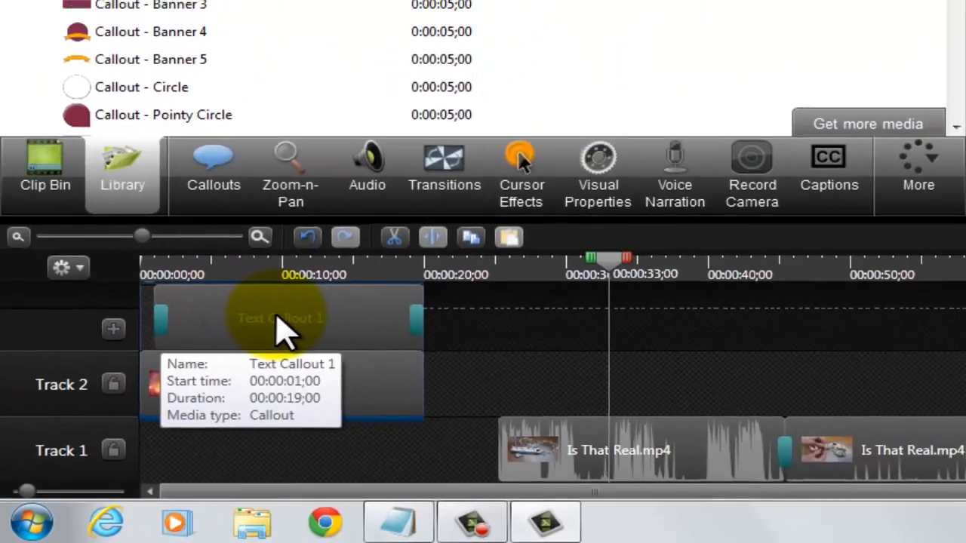
left_click(324, 243)
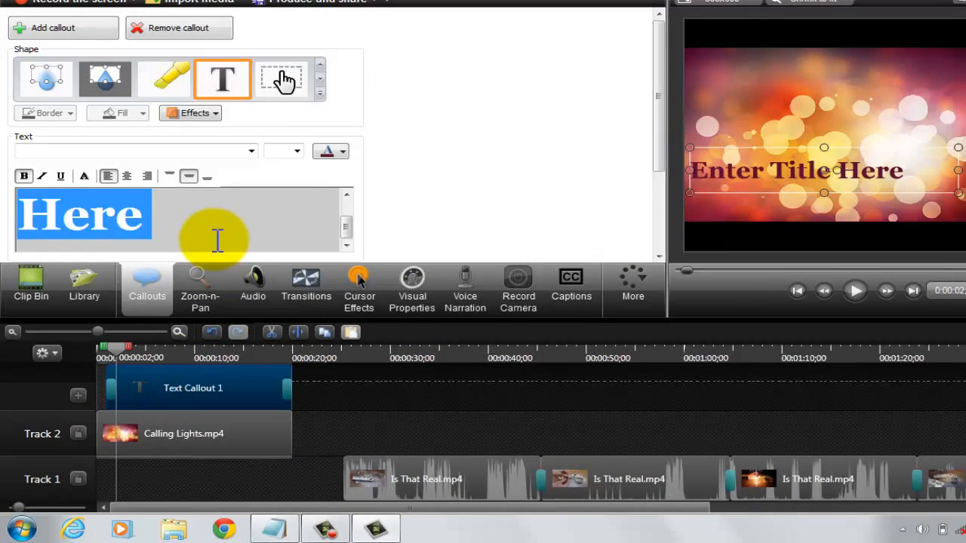
key("Delete")
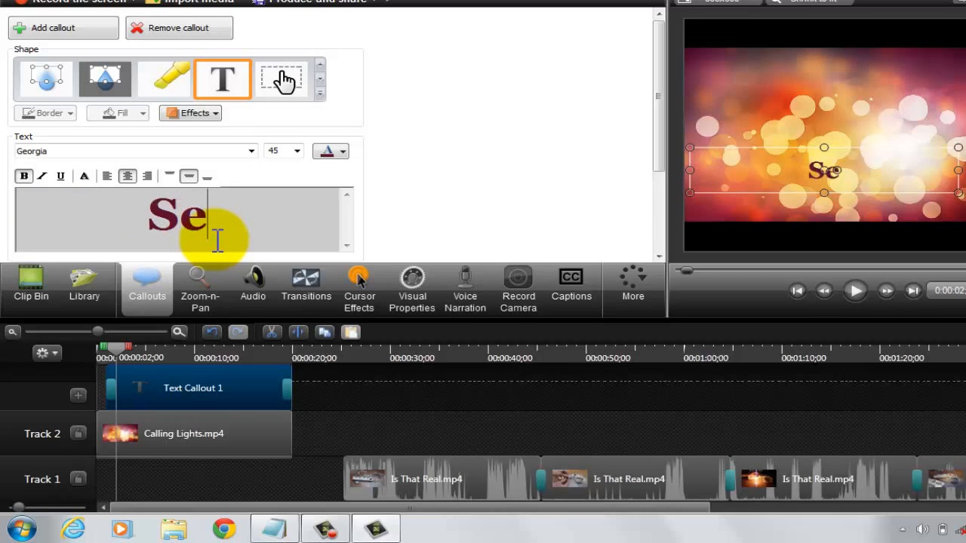
type("Se")
key("BackSpace")
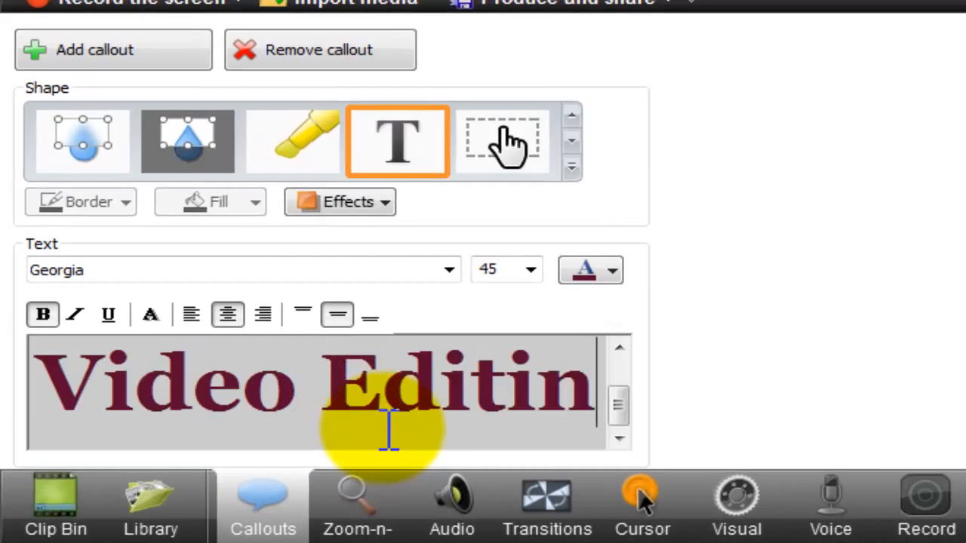
type("g")
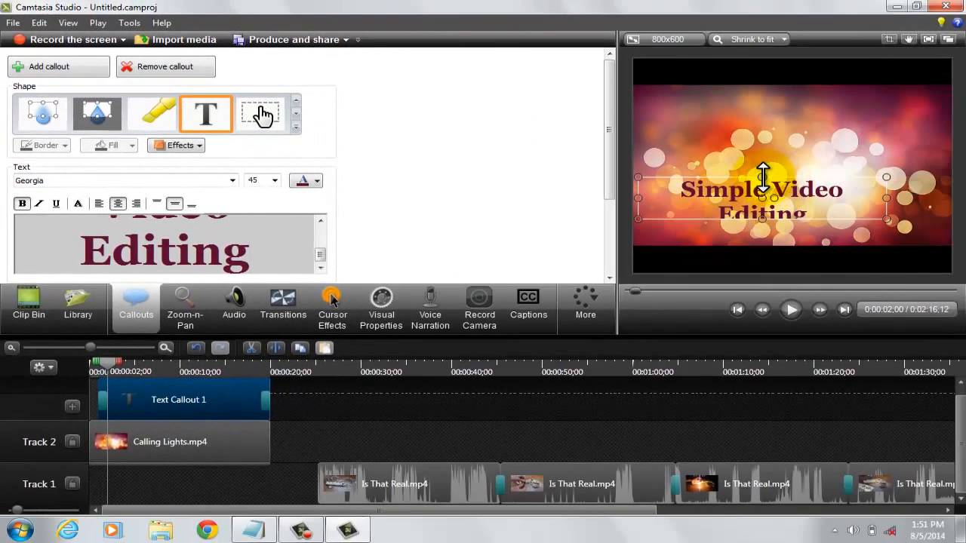
left_click_drag(763, 177, 763, 168)
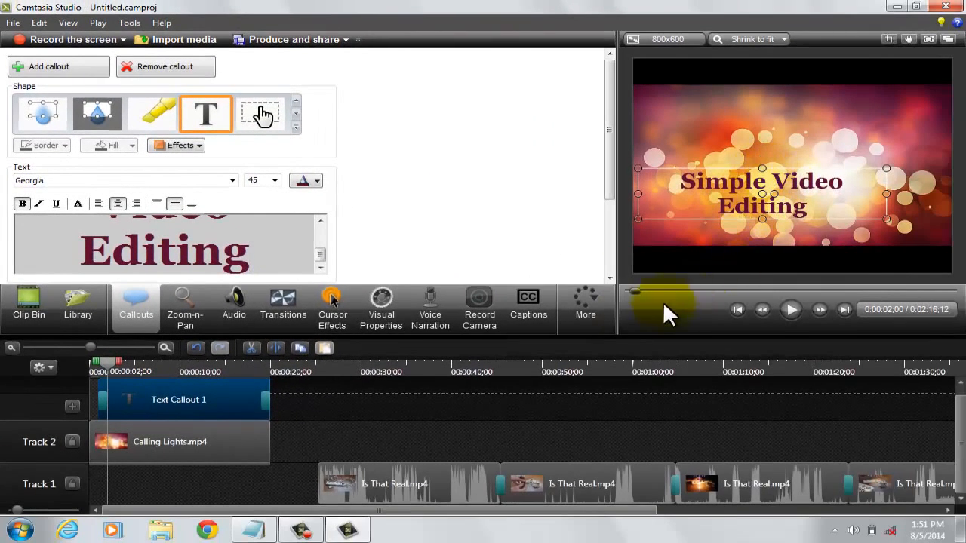
Switch to the Notepad outline and highlight the line "check your video".
mouse_move(254, 532)
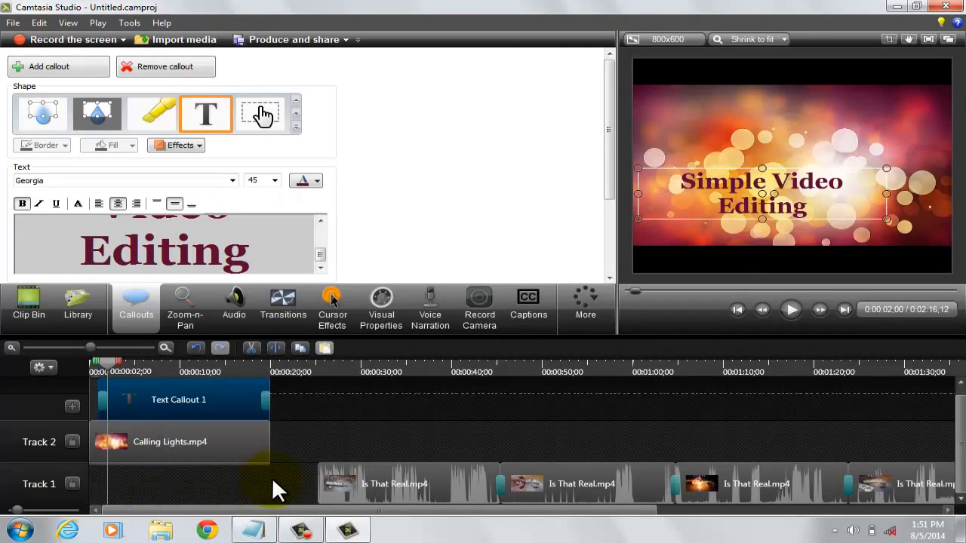
left_click(273, 481)
left_click(274, 529)
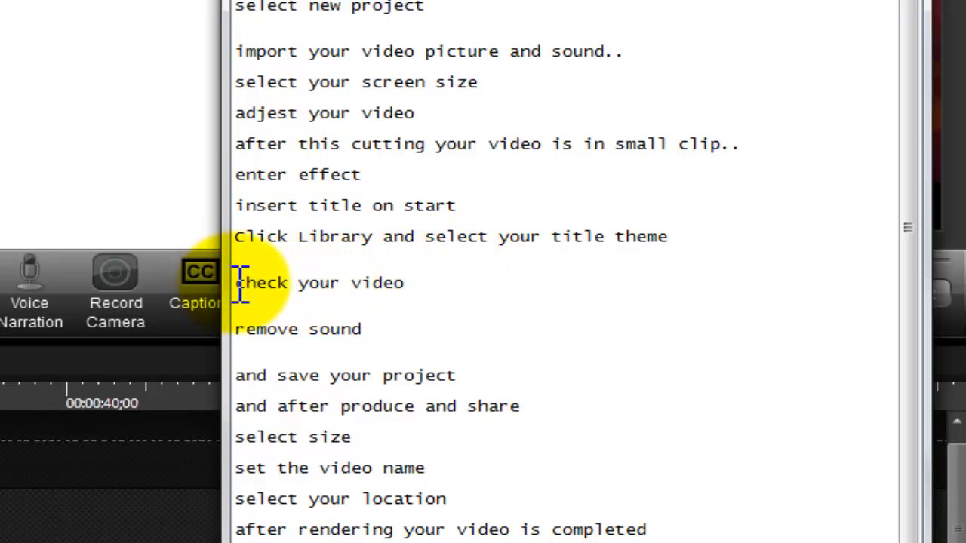
left_click_drag(237, 282, 471, 287)
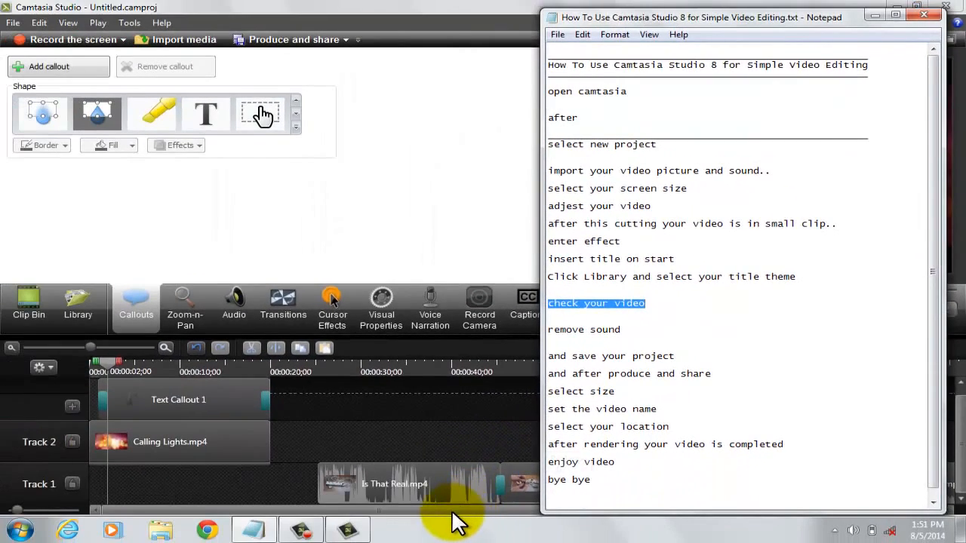
Back in Camtasia Studio, move all the Is That Real.mp4 clips together from Track 1 to Track 2, directly after the animated title.
left_click(454, 516)
left_click_drag(300, 488, 755, 483)
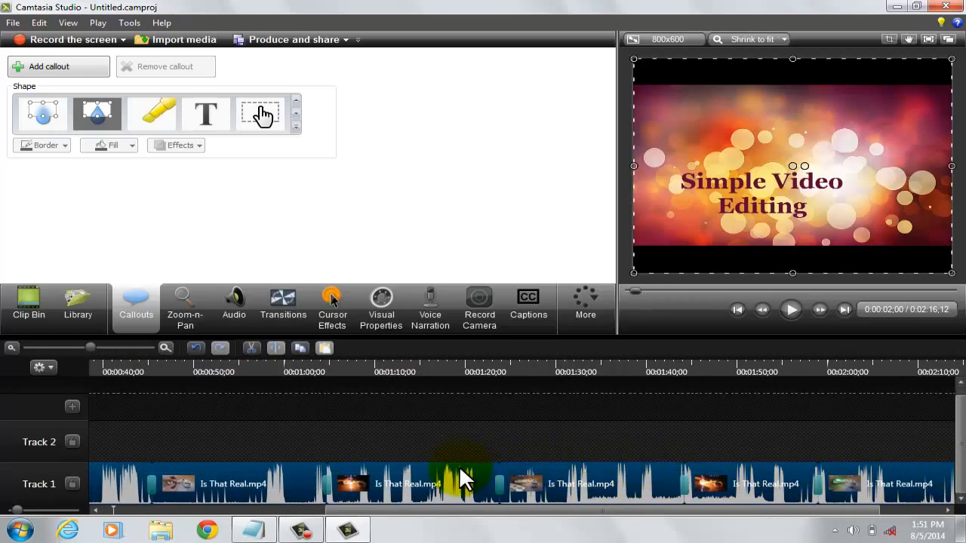
left_click_drag(442, 470, 181, 414)
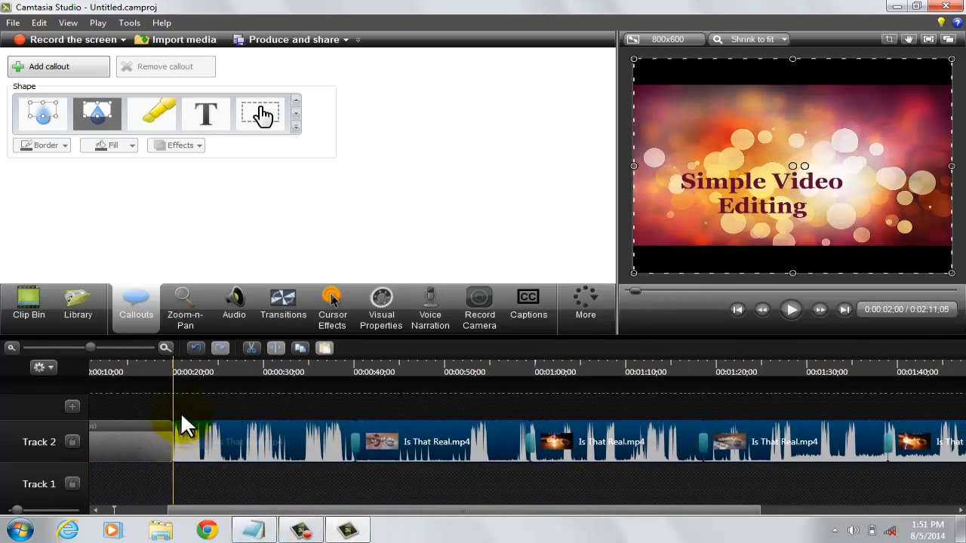
Add a Fade transition between the animated title and the first Is That Real.mp4 clip on Track 2.
left_click(282, 294)
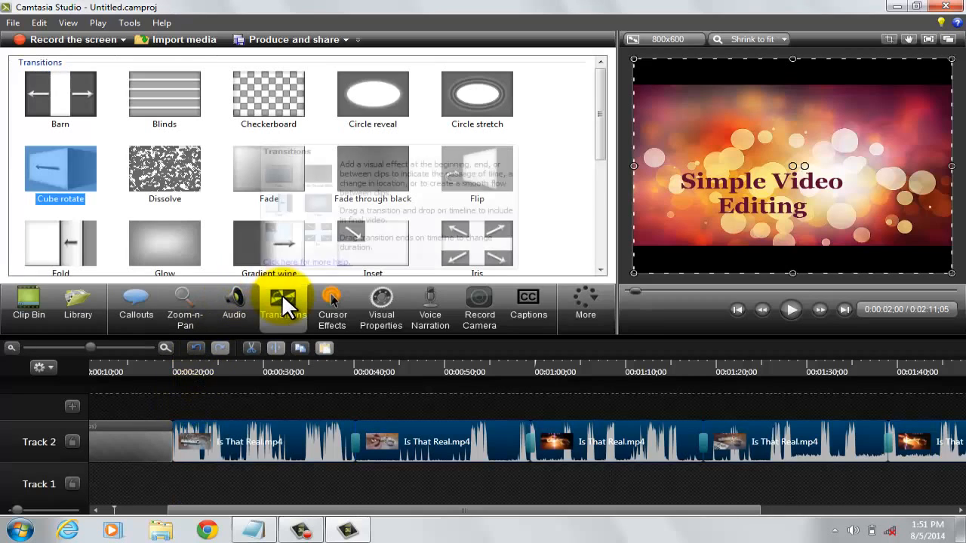
left_click_drag(268, 178, 209, 381)
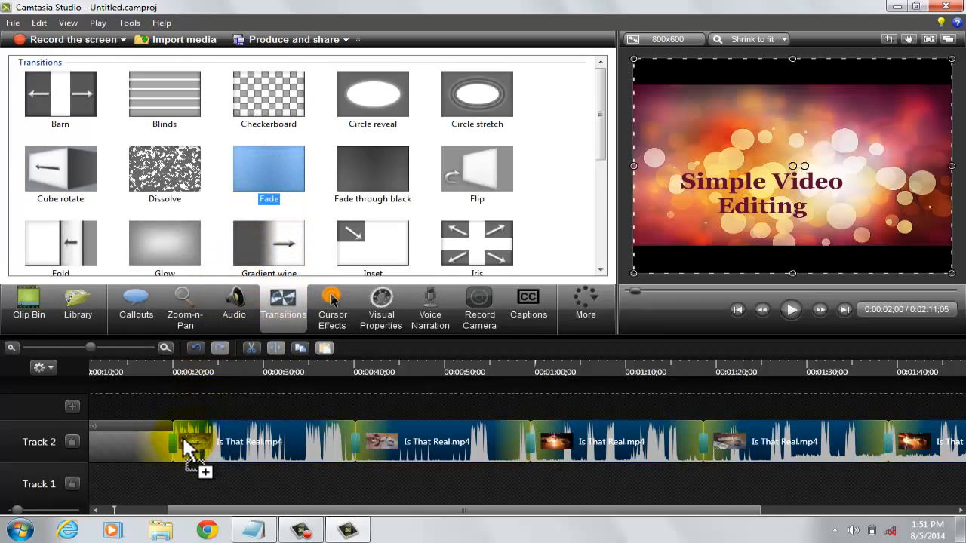
left_click_drag(182, 435, 203, 434)
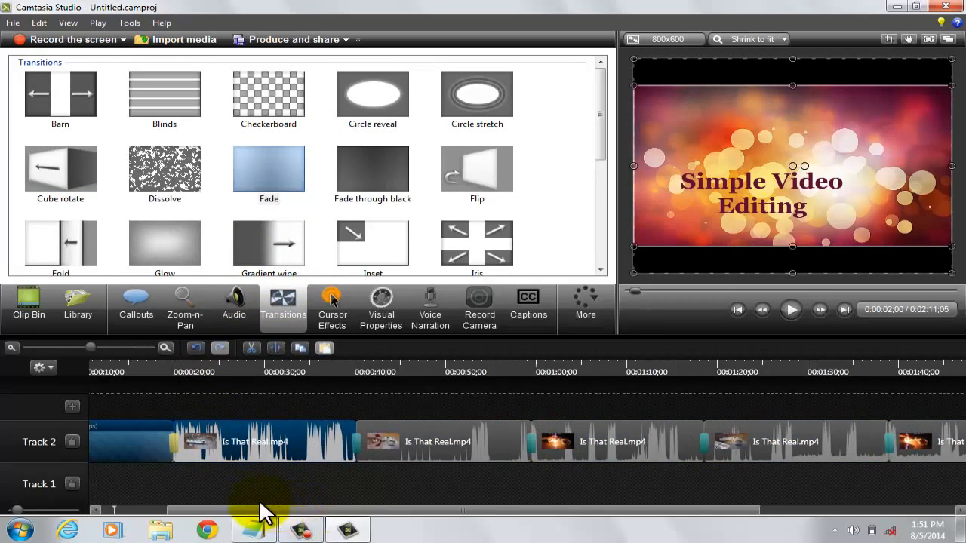
Stretch the Animated Title vertically on the canvas so it covers the black bands above and below it.
left_click_drag(258, 507, 183, 516)
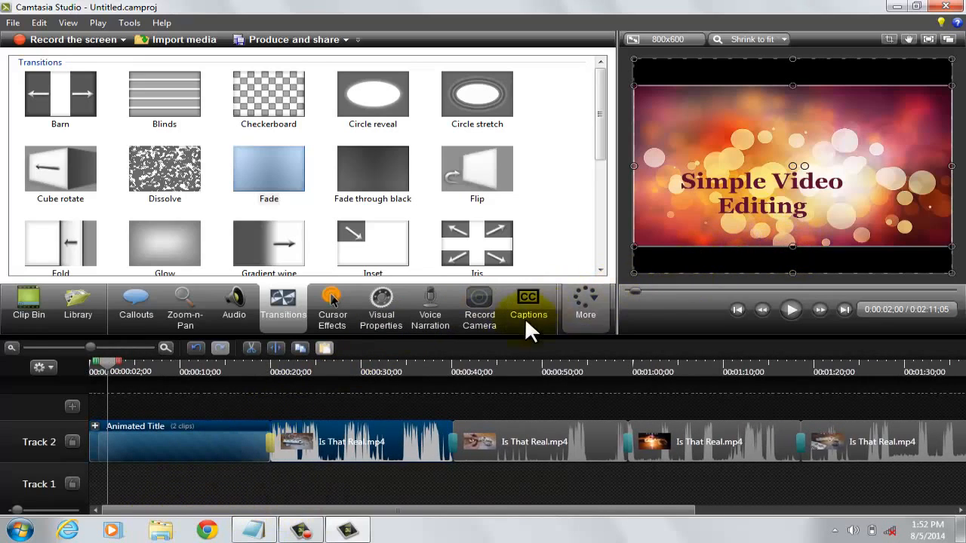
left_click(187, 436)
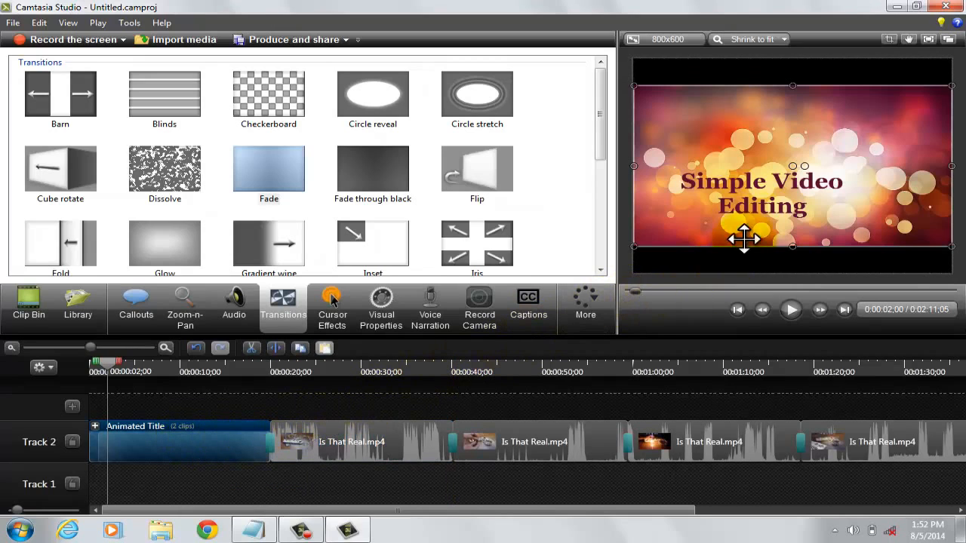
left_click_drag(791, 248, 801, 273)
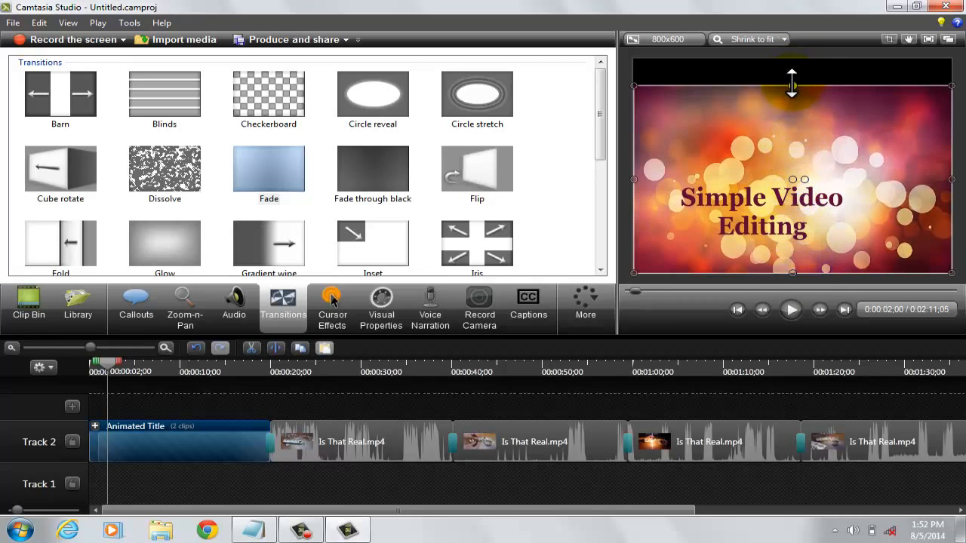
left_click_drag(792, 85, 792, 59)
Preview the edited video from the title onward, skipping ahead to about 0:57 and 1:17 to check the clip transitions.
left_click(791, 310)
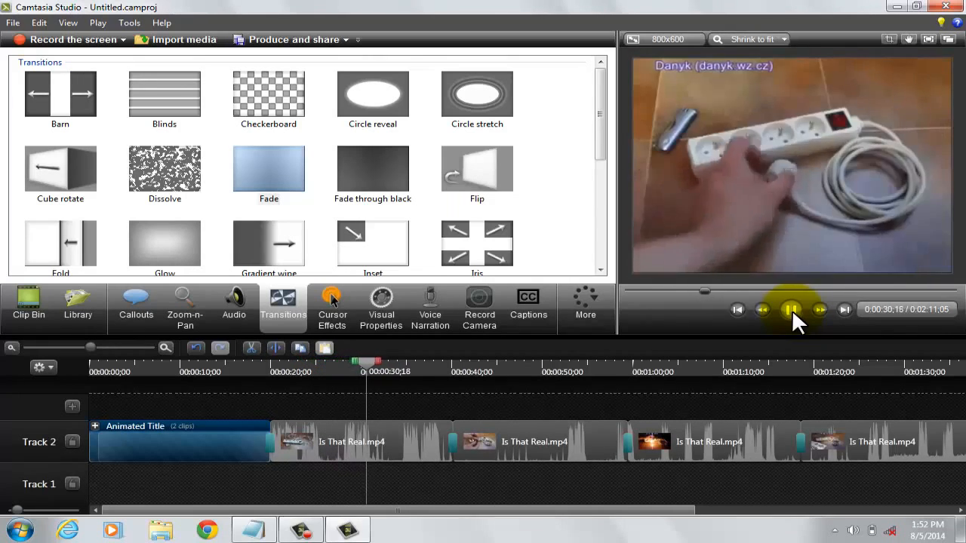
left_click(790, 313)
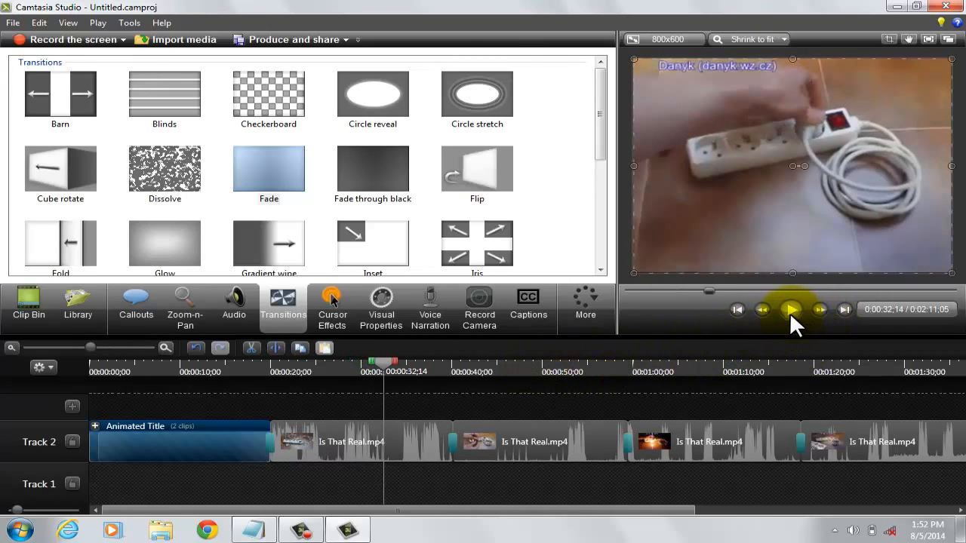
left_click(790, 312)
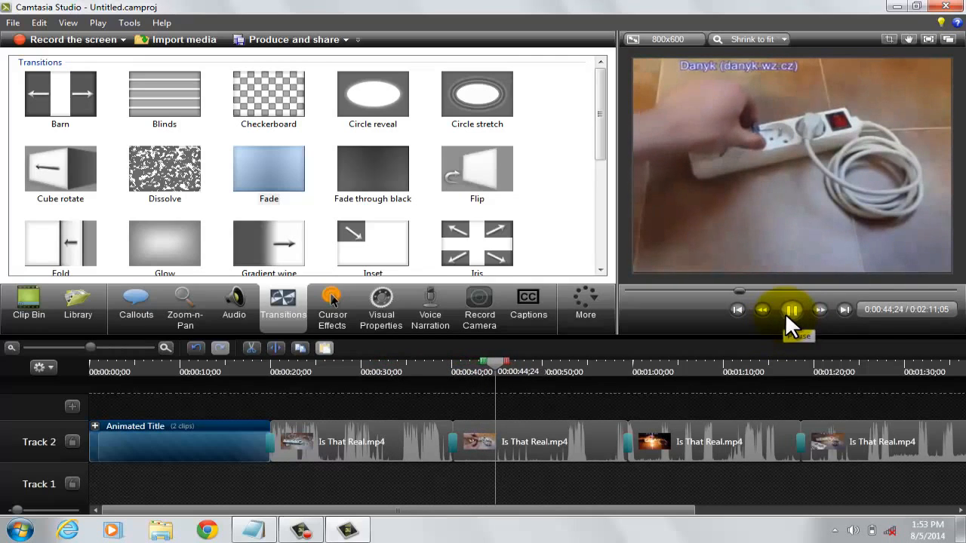
left_click(790, 311)
left_click(608, 368)
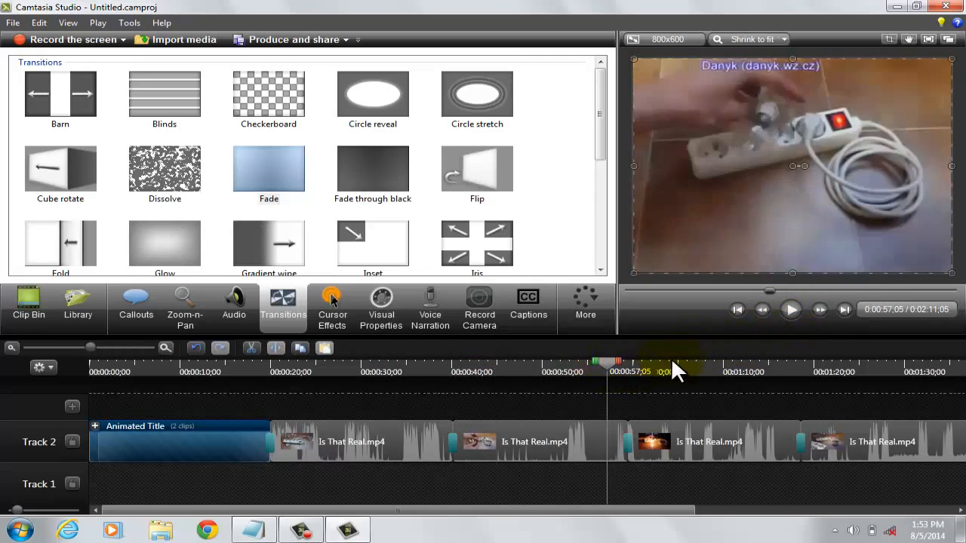
left_click(793, 316)
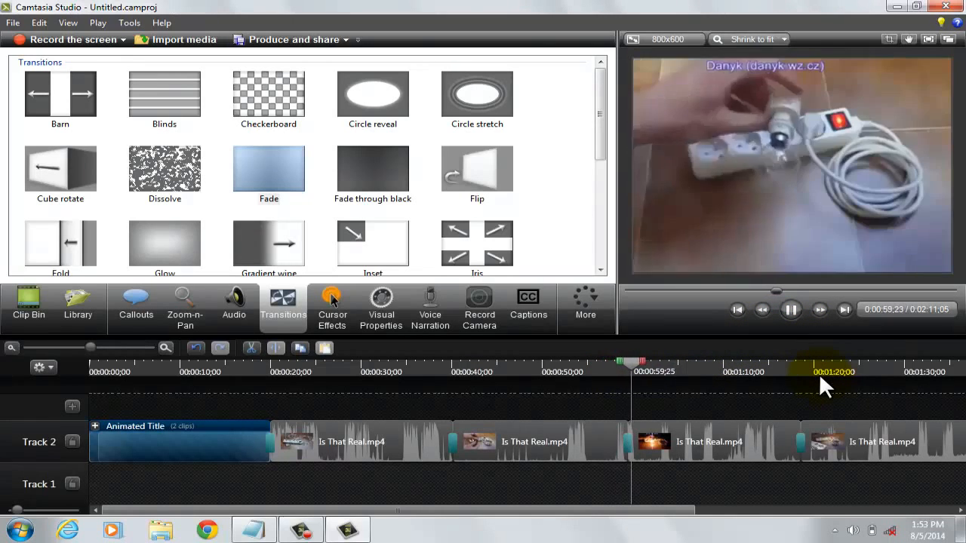
left_click(791, 309)
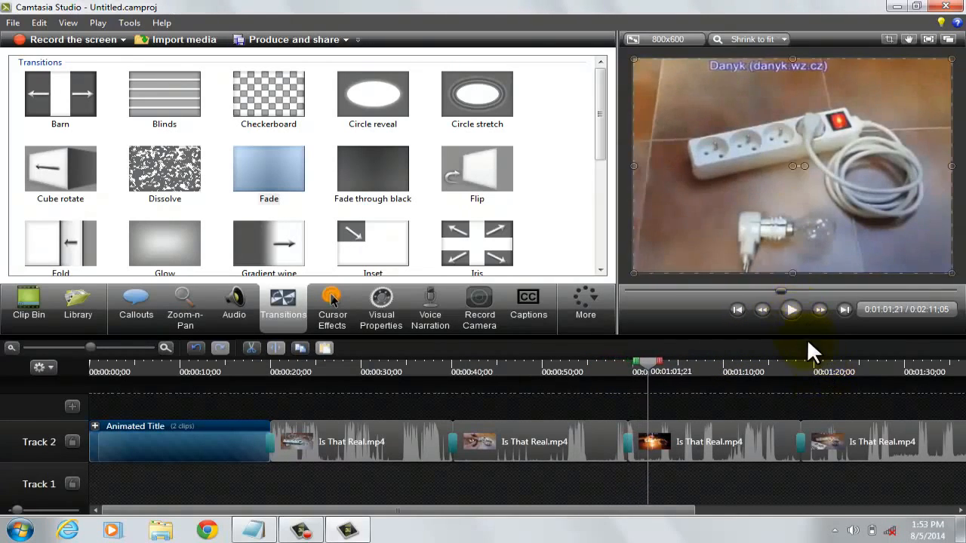
left_click(790, 368)
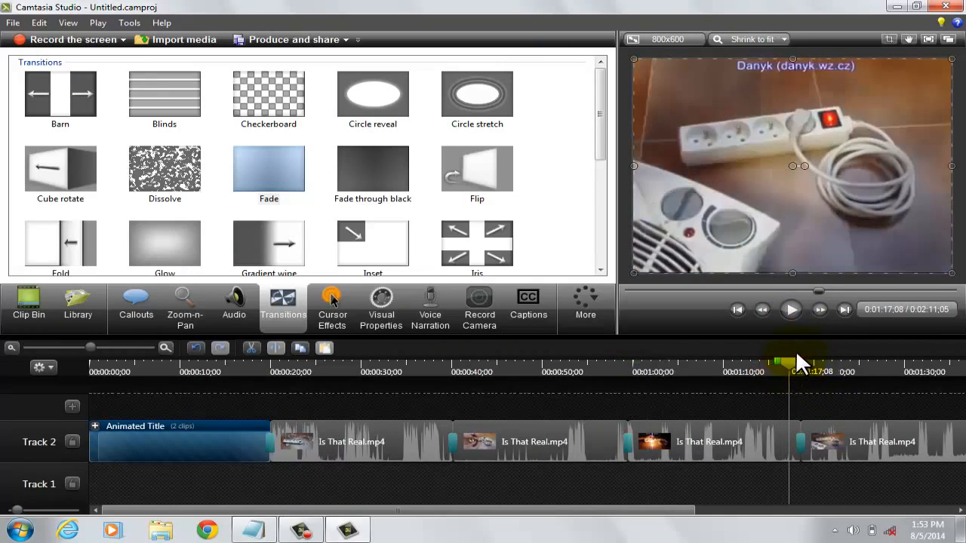
left_click(797, 310)
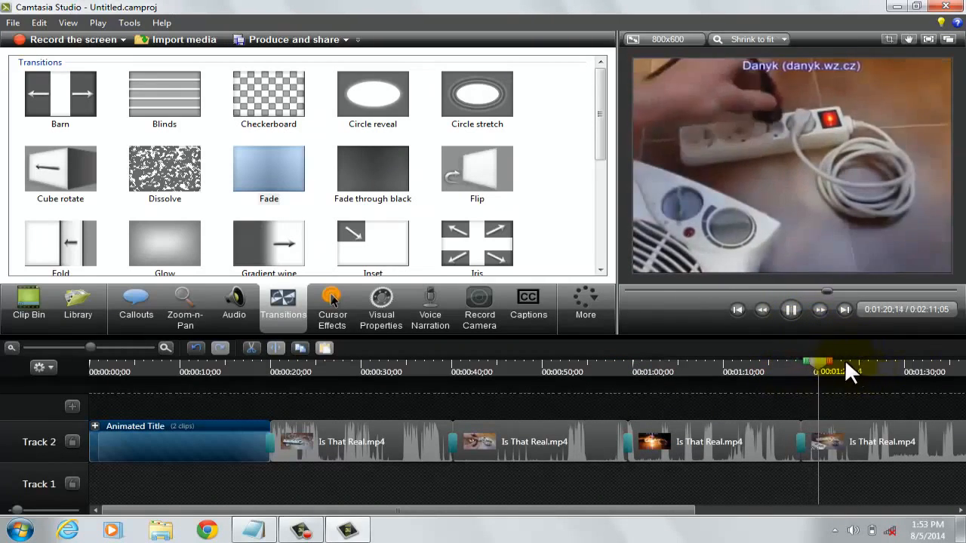
left_click(791, 310)
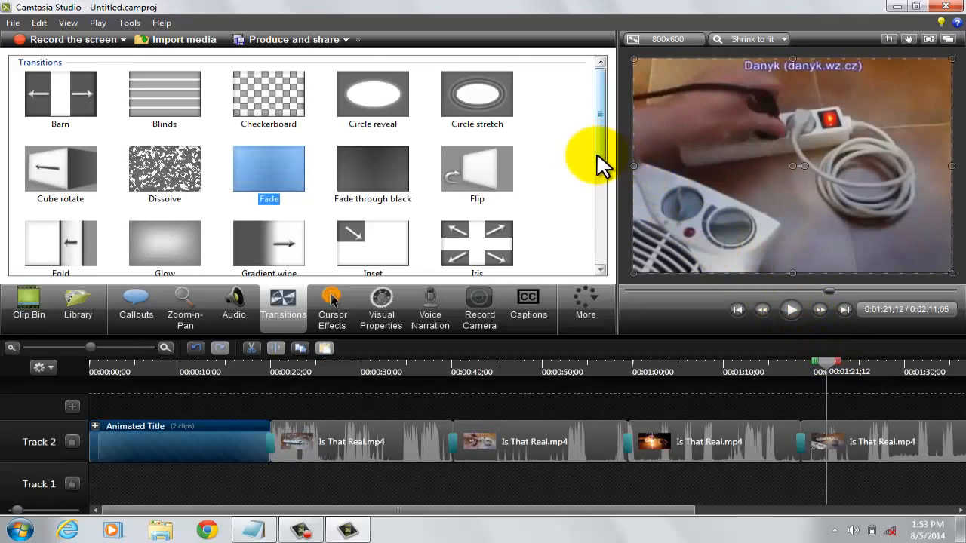
Apply Slide right between the first and second Is That Real.mp4 clips and Strips between the third and fourth.
left_click_drag(599, 161, 606, 231)
left_click_drag(457, 189, 447, 302)
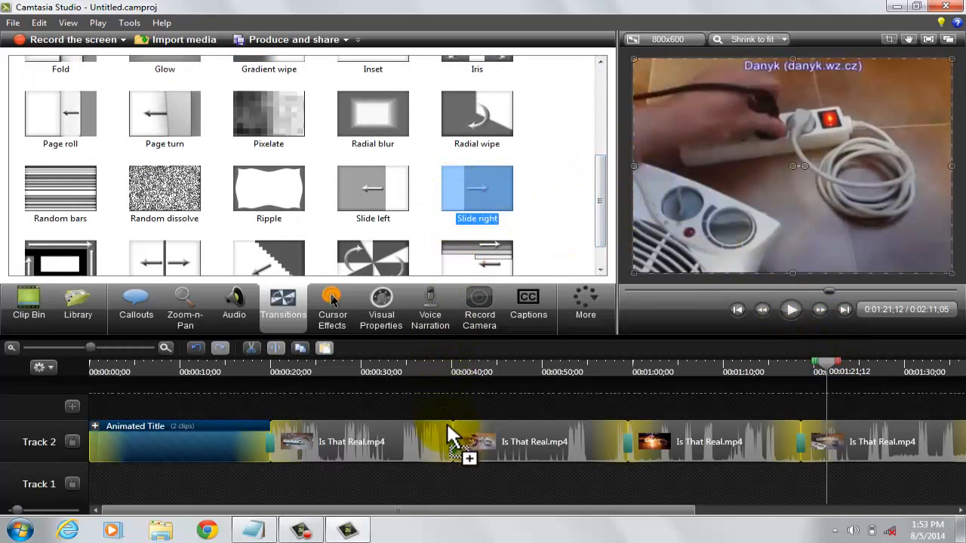
left_click_drag(450, 436, 452, 442)
mouse_move(260, 270)
left_mouse_down()
mouse_move(289, 255)
mouse_move(634, 405)
mouse_move(777, 453)
mouse_move(803, 446)
left_mouse_up()
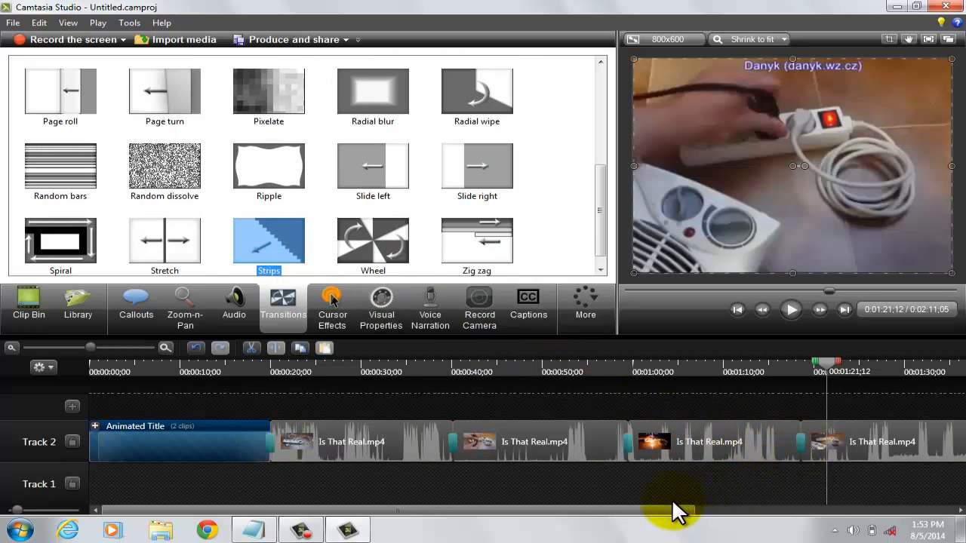
Apply the Stretch transition between the fourth and fifth Is That Real.mp4 clips and Spiral between the fifth and sixth.
left_click_drag(674, 518, 927, 518)
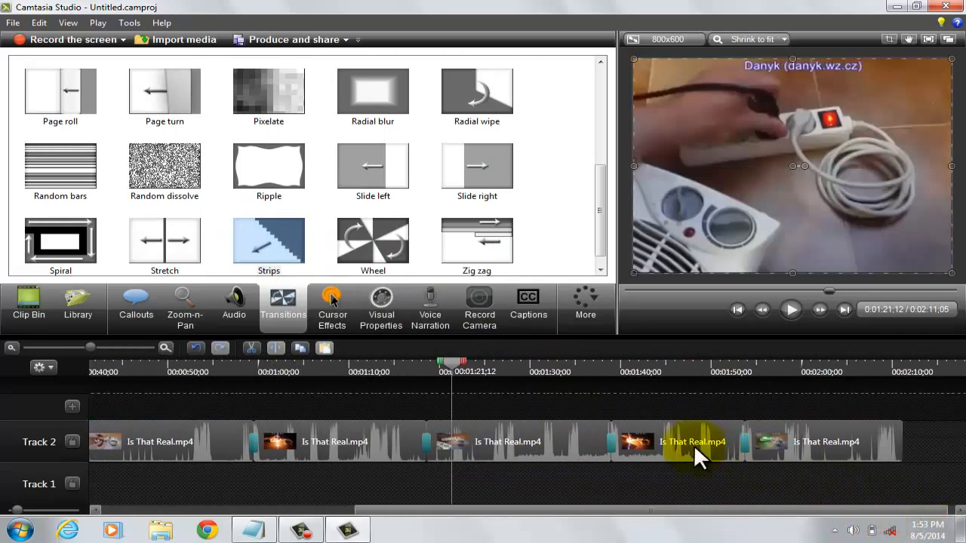
left_click_drag(198, 261, 502, 370)
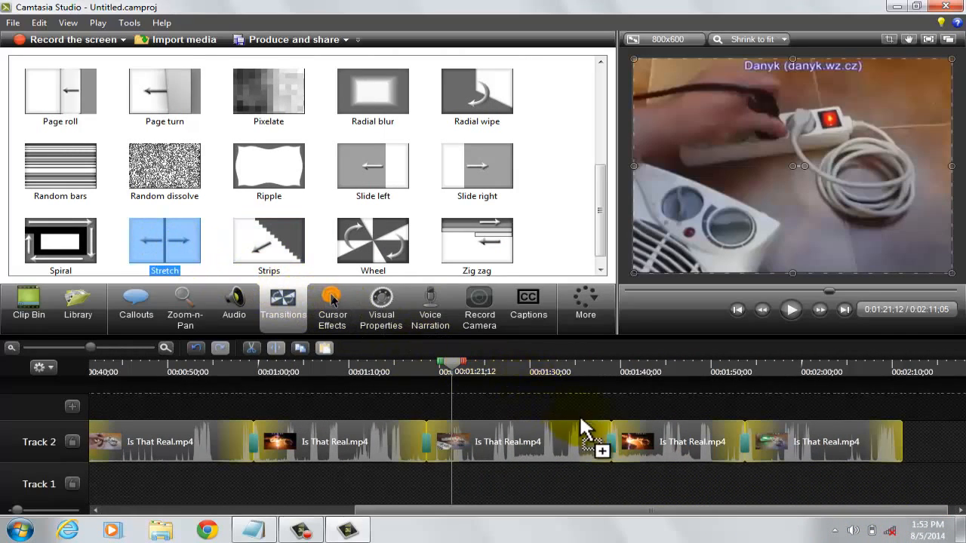
left_click_drag(611, 437, 612, 439)
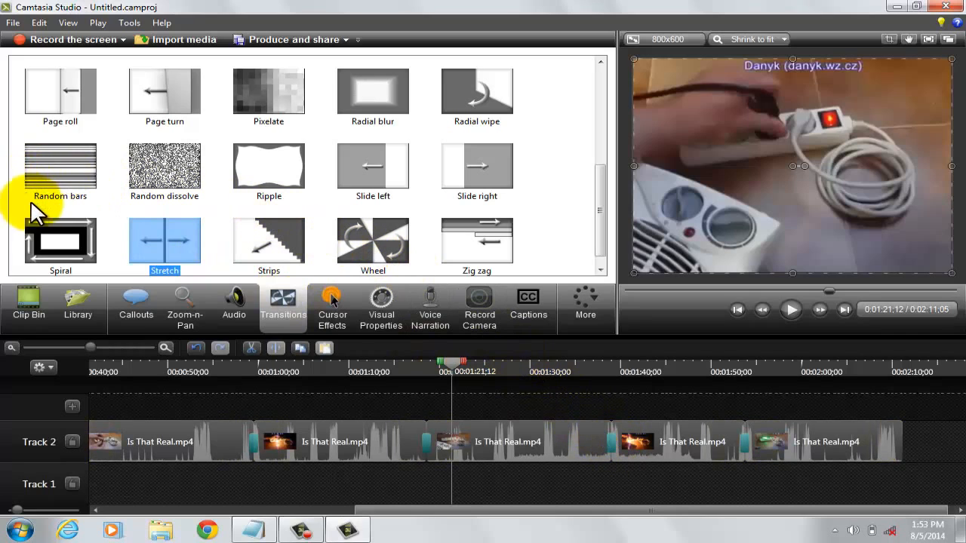
left_click(56, 240)
left_click_drag(57, 240, 611, 408)
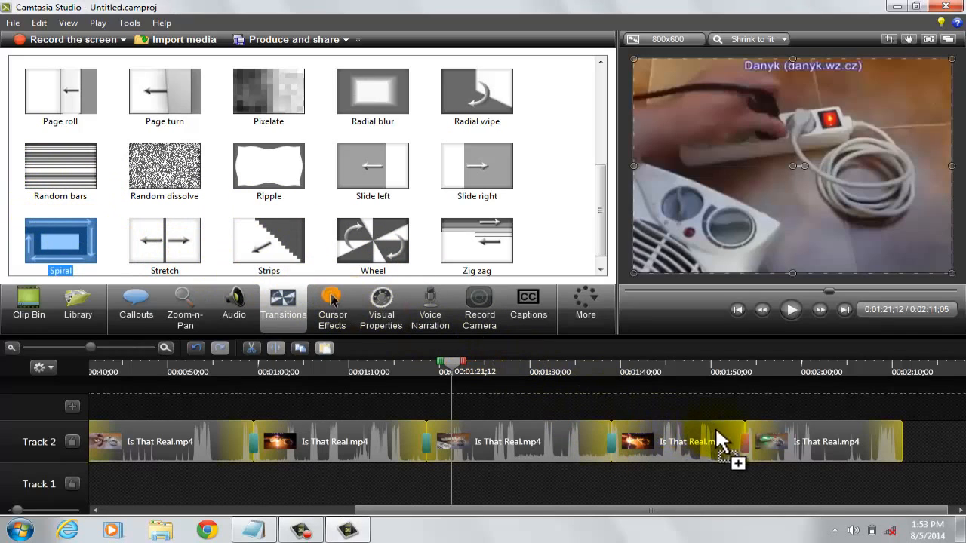
left_click_drag(719, 441, 755, 435)
Preview the transitions at the last two Is That Real.mp4 clip joins, skipping ahead to about 1:52 for the final one.
left_click(785, 307)
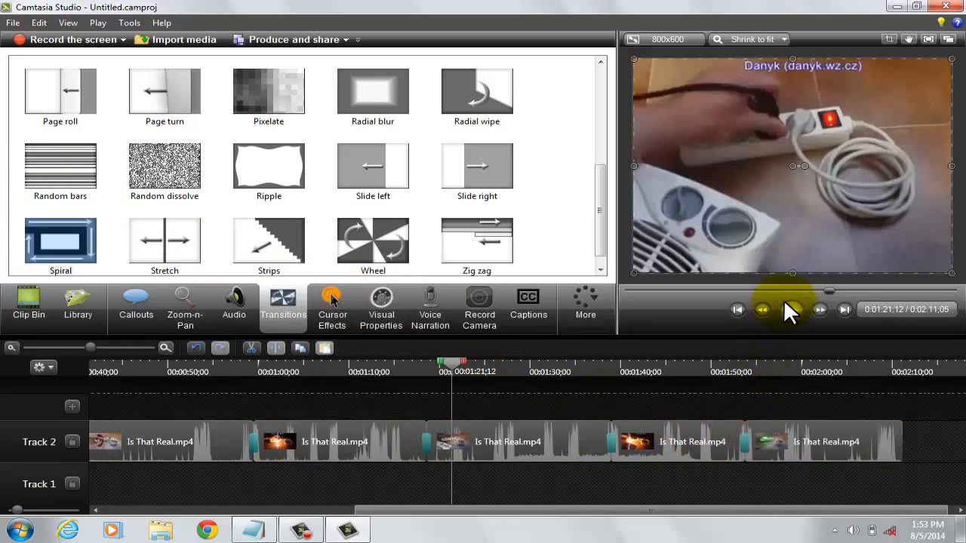
left_click(579, 368)
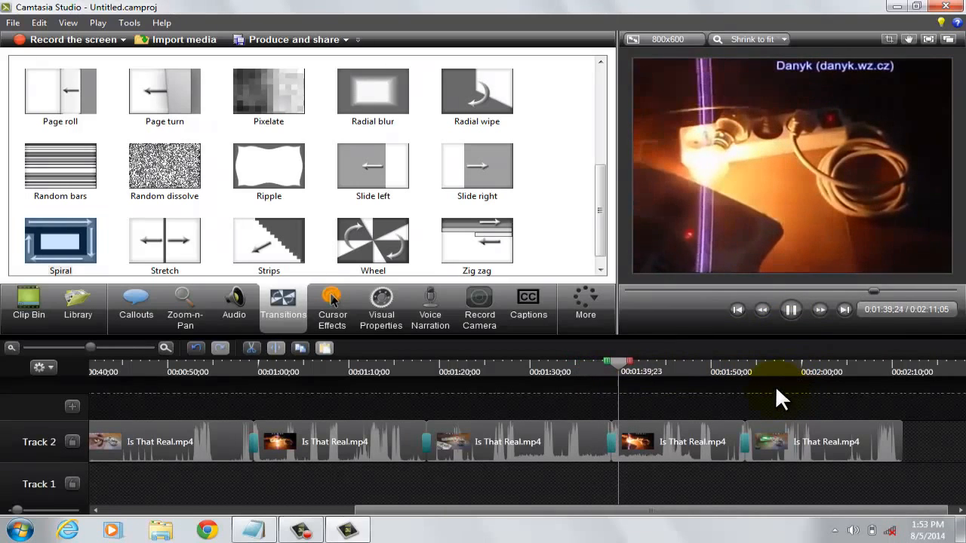
left_click(733, 361)
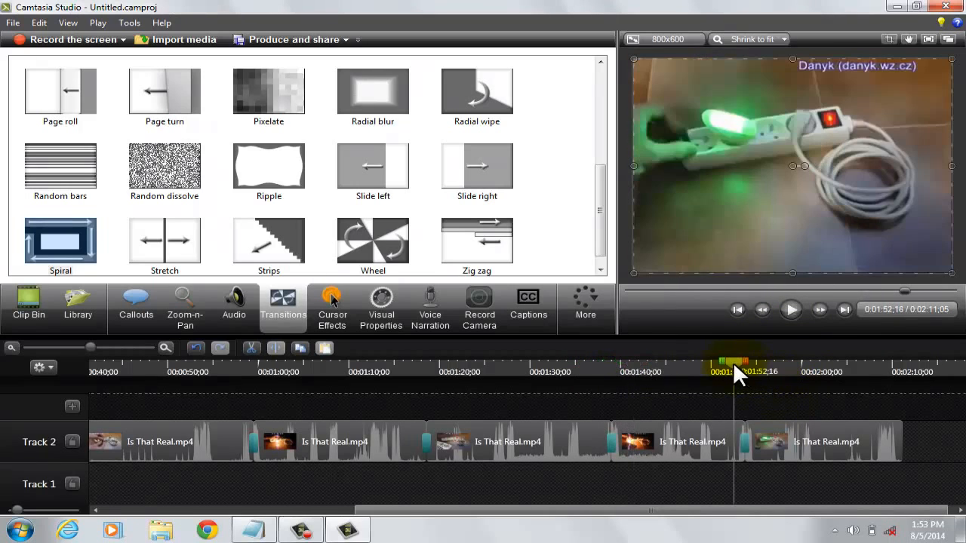
left_click(790, 315)
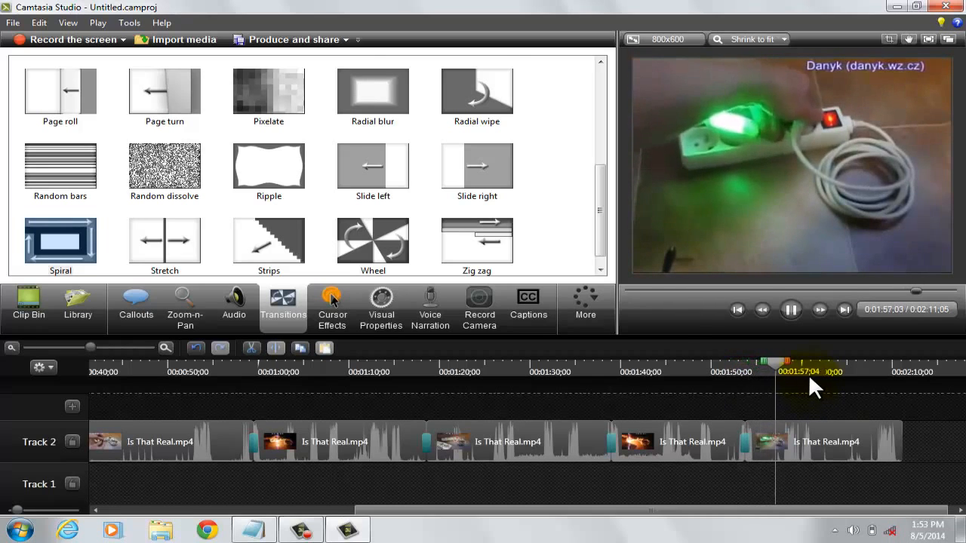
left_click(785, 311)
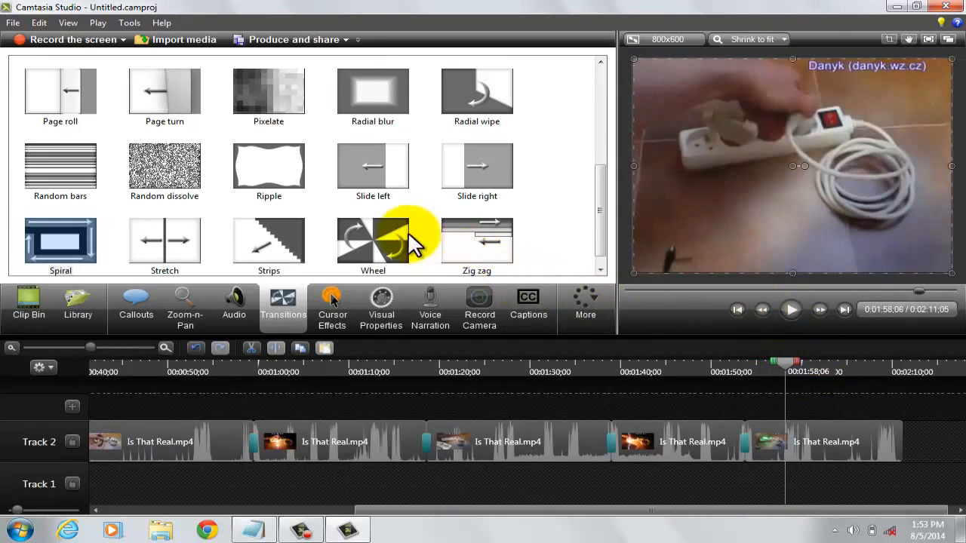
Apply the Wheel transition to the end of the last Is That Real.mp4 clip on Track 2.
left_click_drag(407, 234, 746, 383)
left_click_drag(873, 425, 894, 430)
left_click_drag(733, 506, 261, 522)
Highlight the "remove sound" line in the Notepad outline, and switch back to Camtasia Studio to show the Audio editing options.
left_click(255, 531)
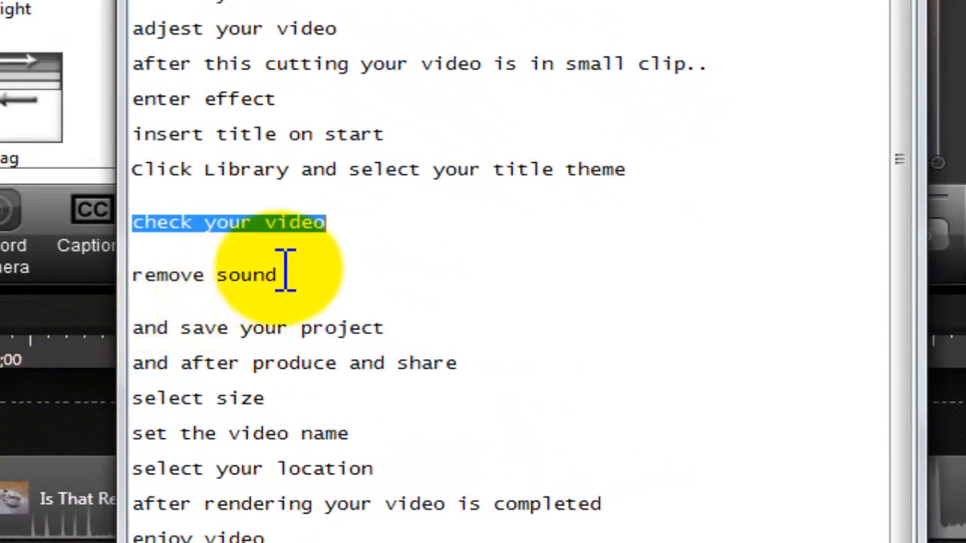
left_click_drag(133, 278, 314, 279)
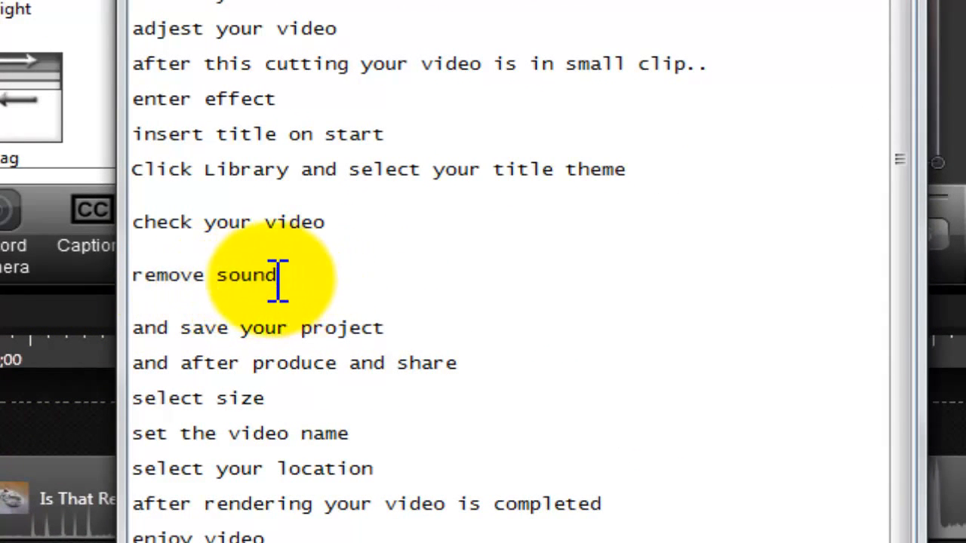
left_click_drag(278, 278, 133, 280)
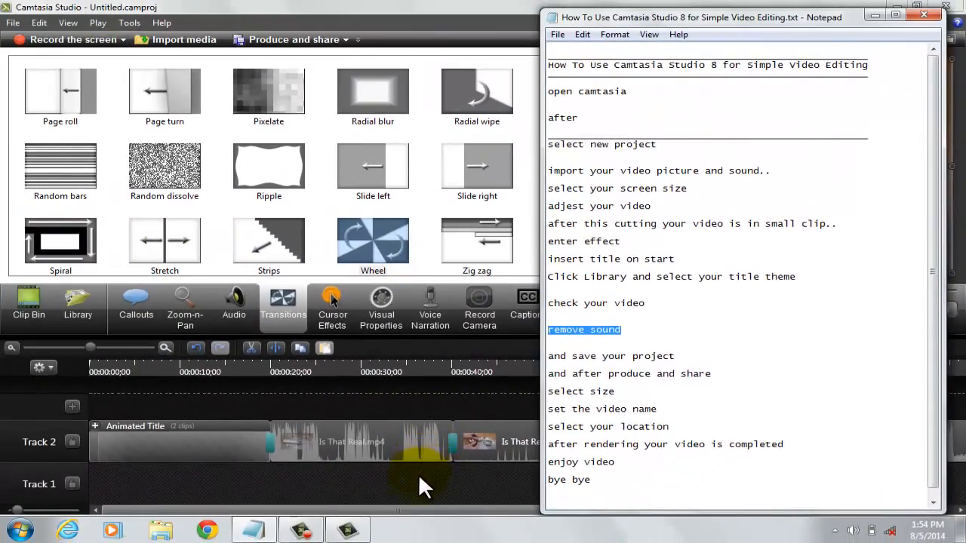
left_click(418, 475)
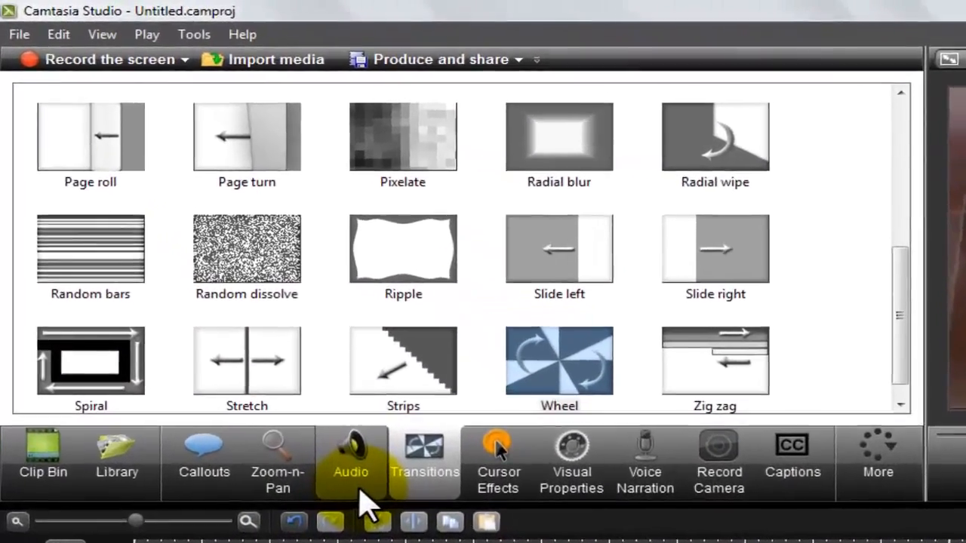
left_click(357, 483)
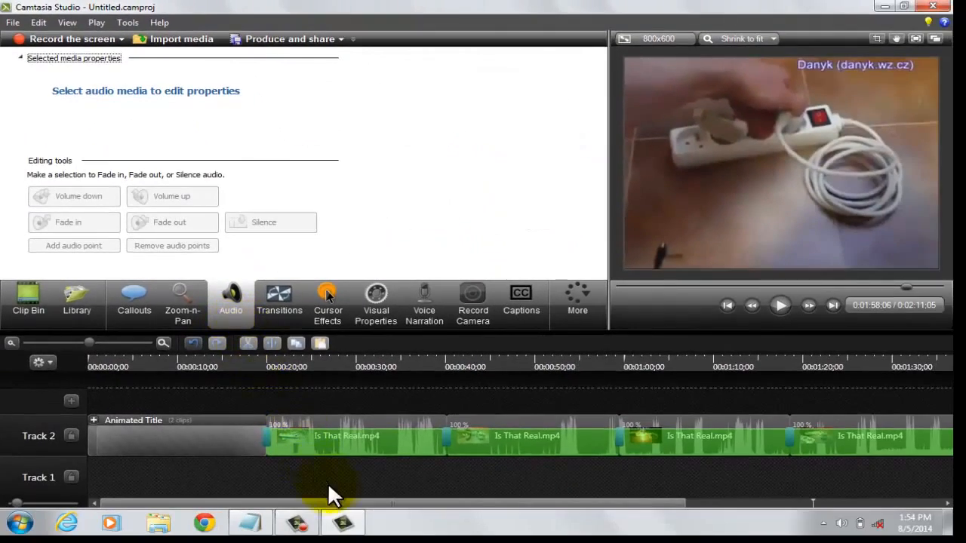
Add the line "Click on Audio" below "remove sound" in the Notepad outline and minimize Notepad.
left_click(266, 528)
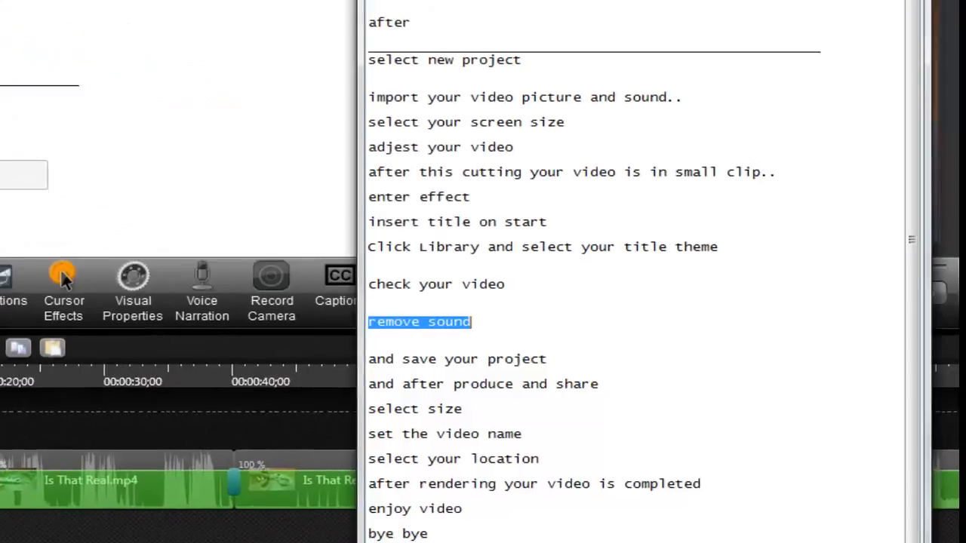
left_click(339, 325)
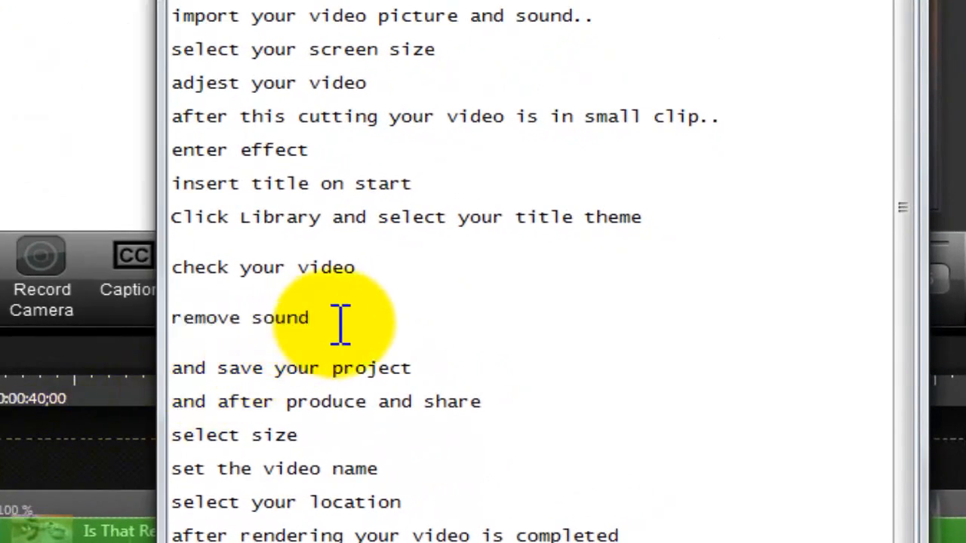
key("Return")
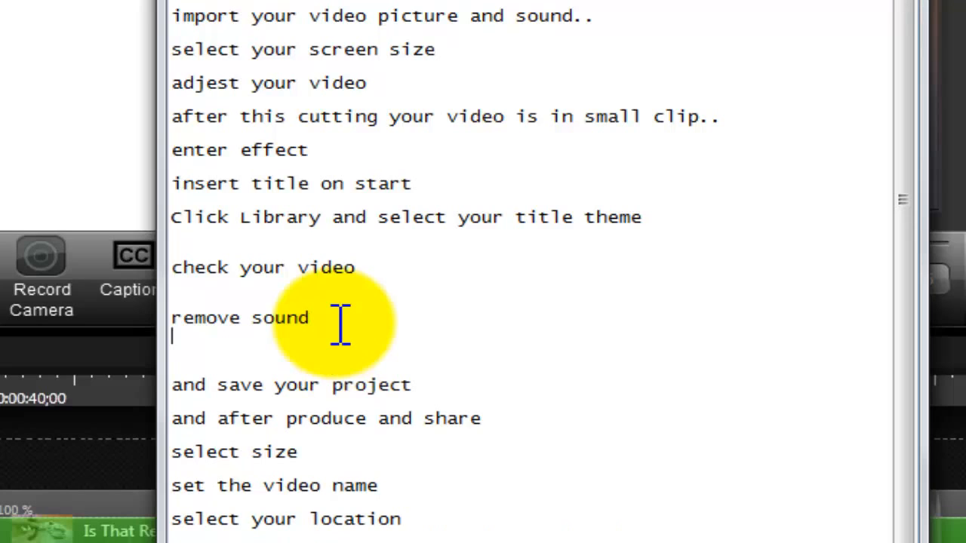
key("Return")
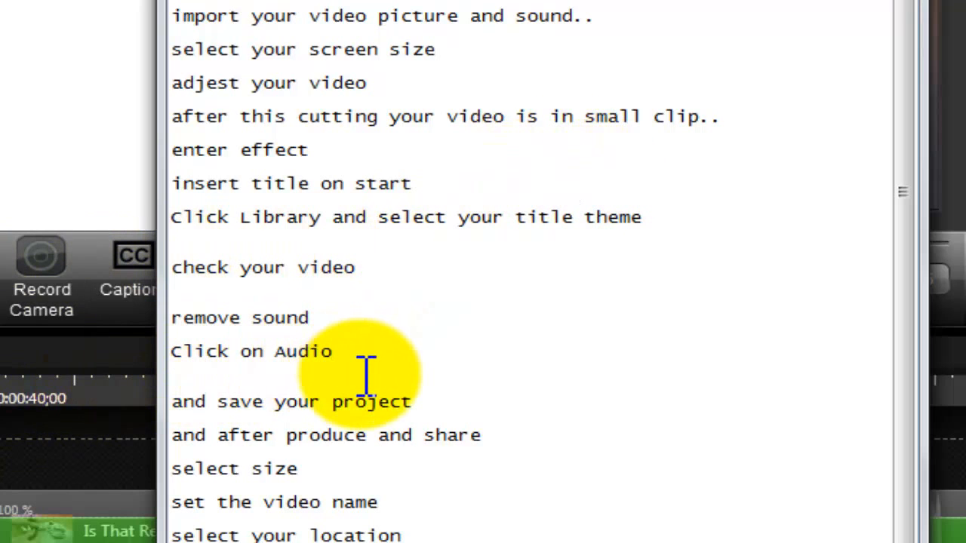
key("Return")
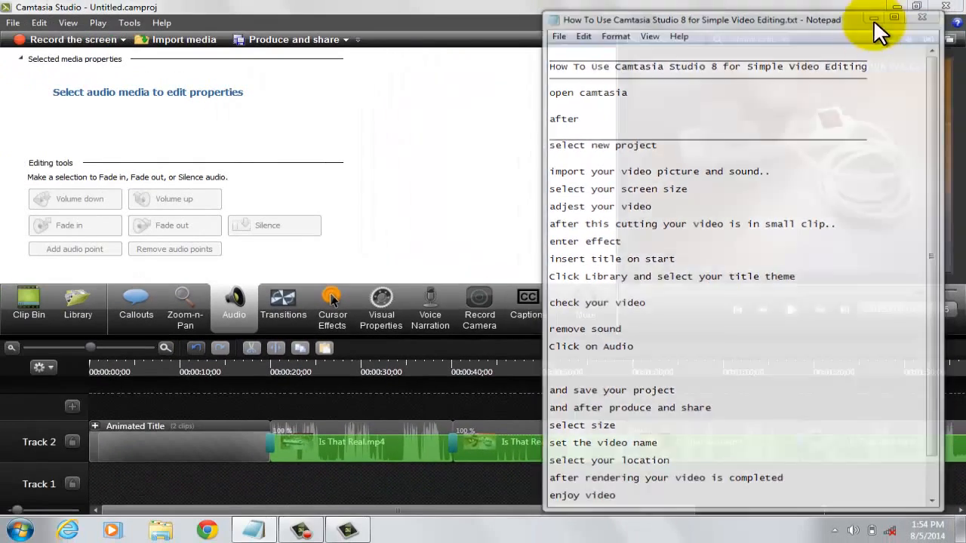
left_click(878, 11)
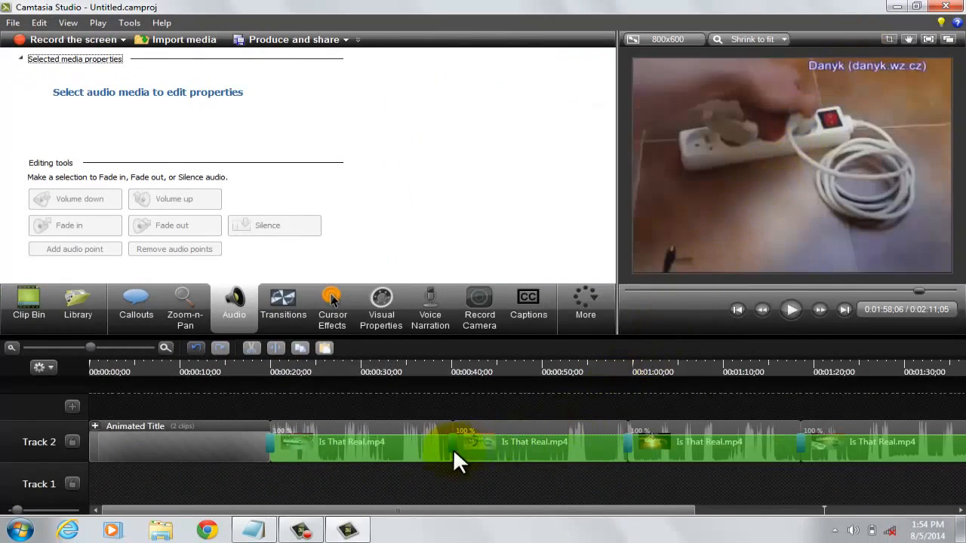
Silence the first three Is That Real.mp4 clips by lowering their audio levels fully, and remove the remaining clips after them.
left_click_drag(393, 437, 396, 469)
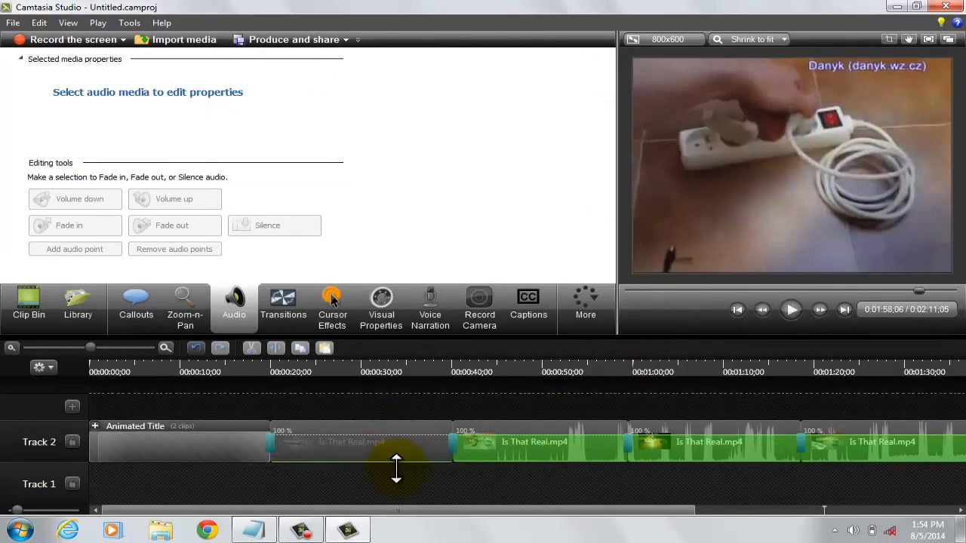
left_click(524, 438)
left_click_drag(525, 437, 538, 487)
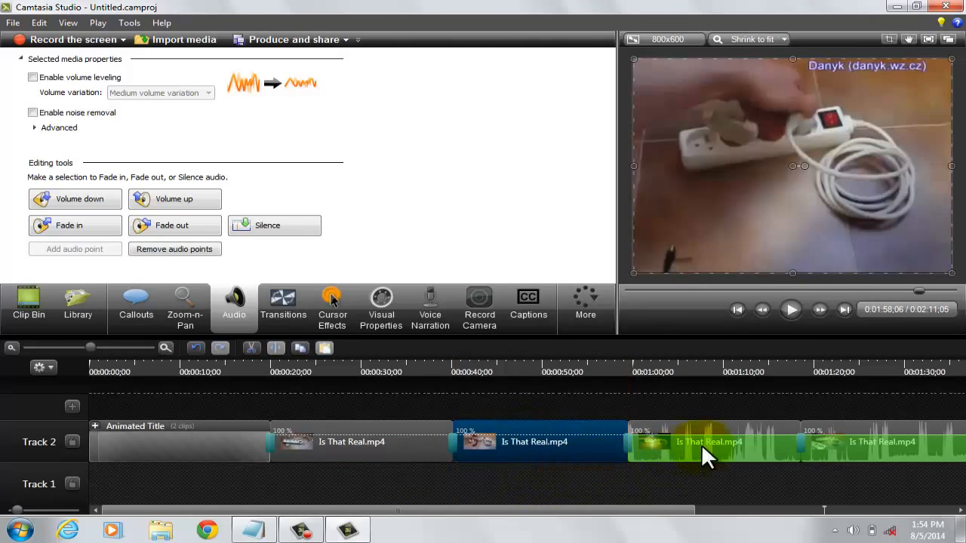
left_click_drag(709, 437, 707, 493)
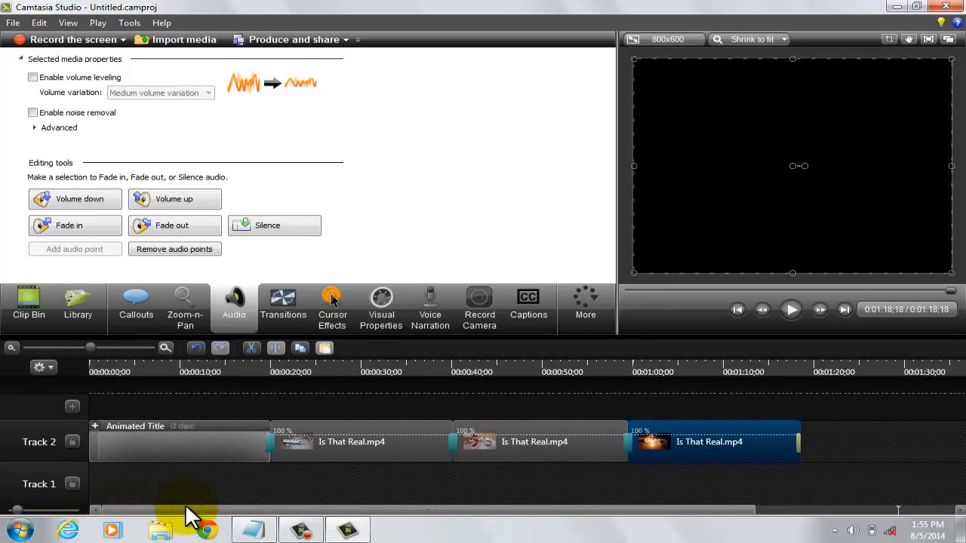
Copy the Animated Title, paste it at about 1:17, and move the copy onto Track 2 directly after the last clip.
left_click(185, 449)
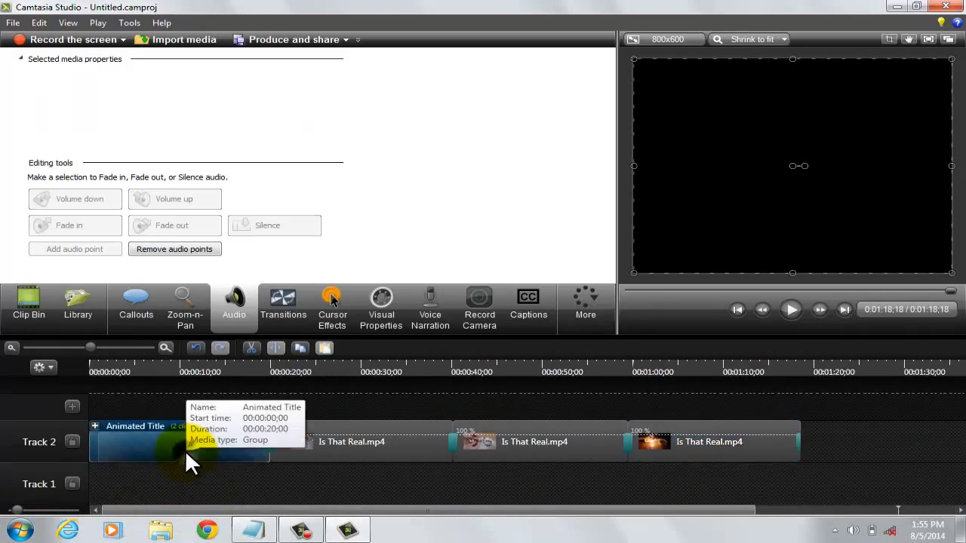
right_click(185, 450)
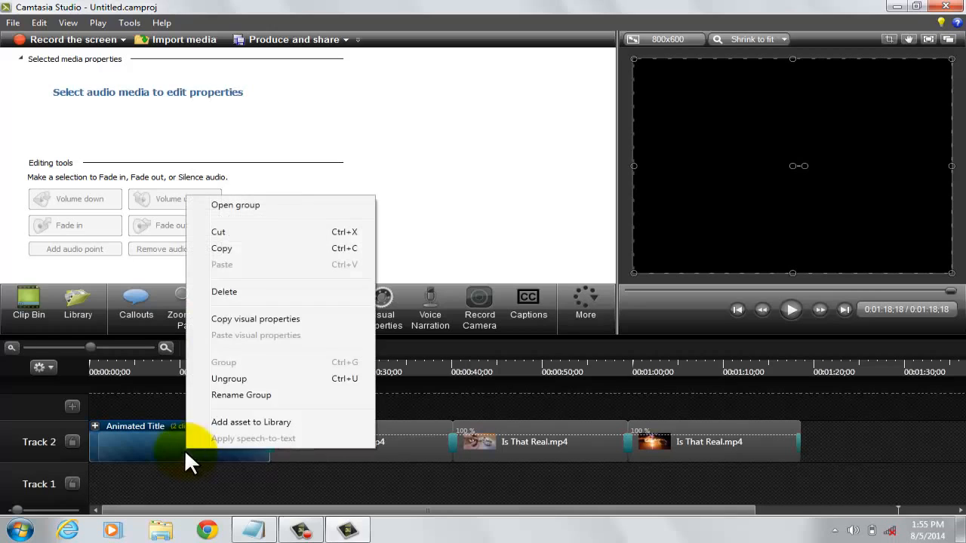
left_click(237, 247)
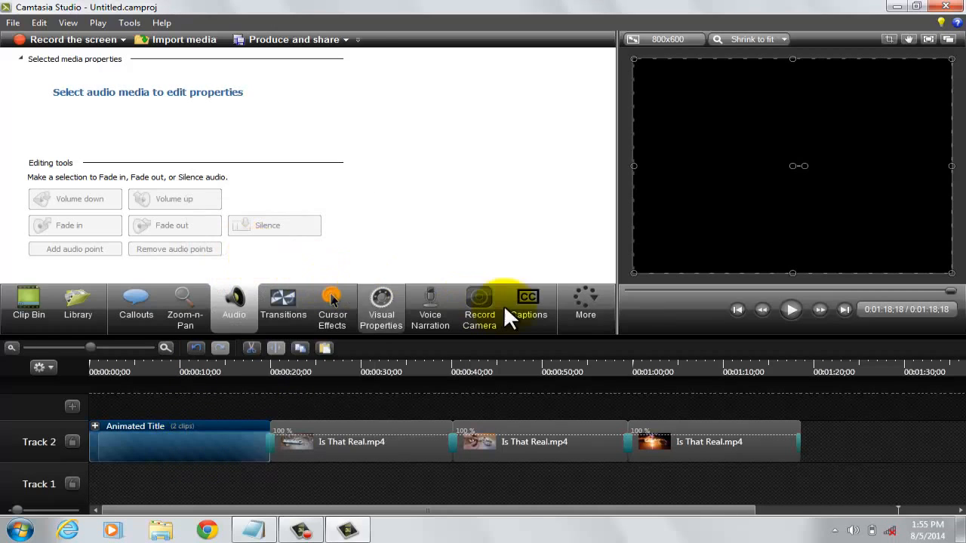
left_click(792, 369)
right_click(835, 440)
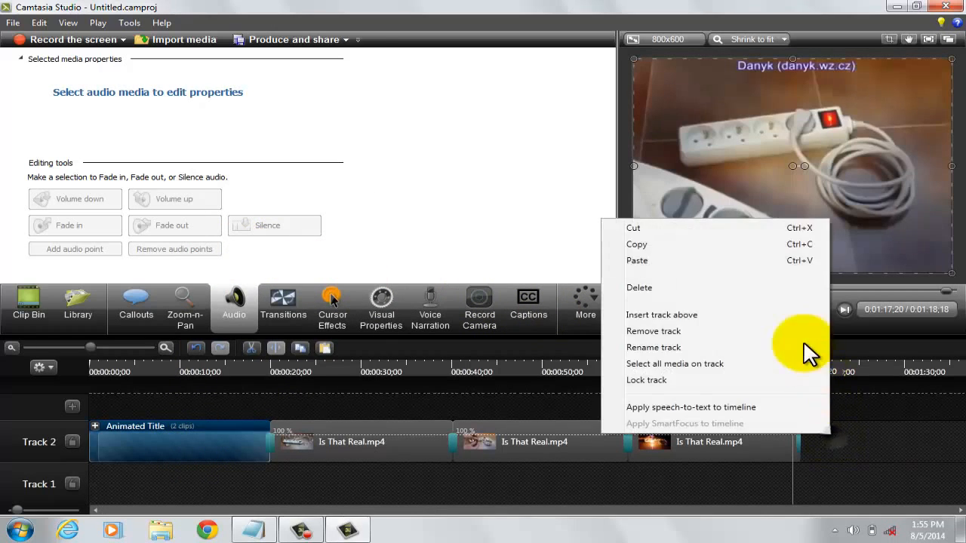
left_click(745, 259)
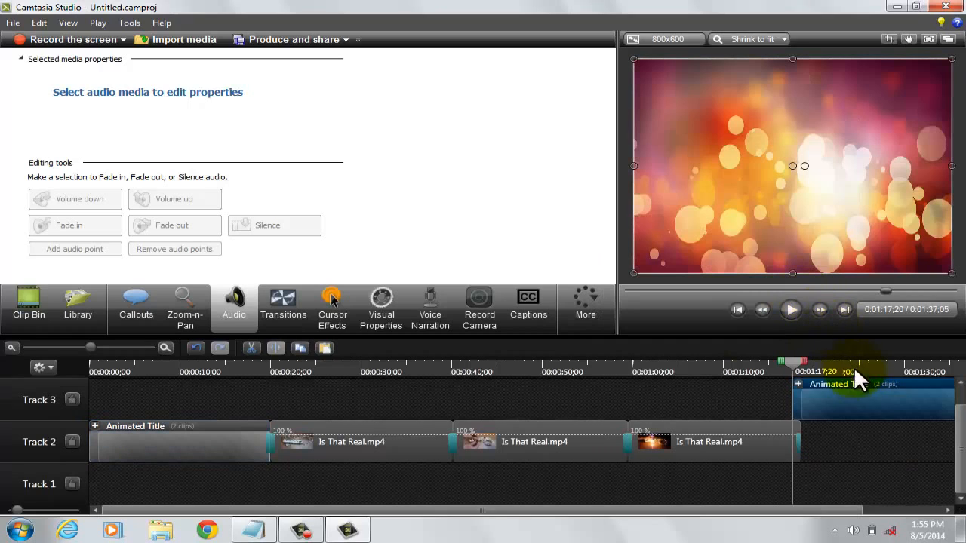
left_click_drag(910, 462, 896, 474)
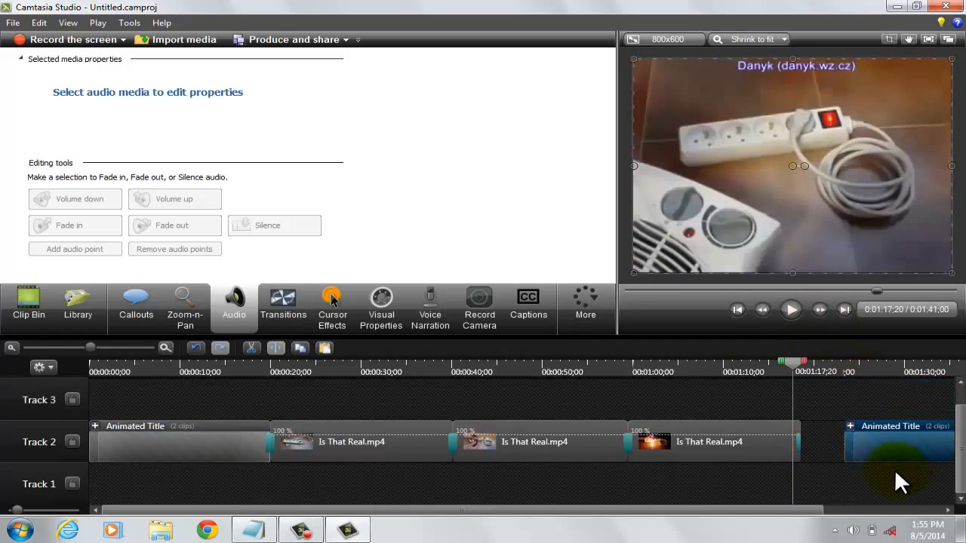
mouse_move(822, 462)
left_mouse_down()
mouse_move(812, 460)
mouse_move(889, 438)
mouse_move(825, 444)
left_mouse_up()
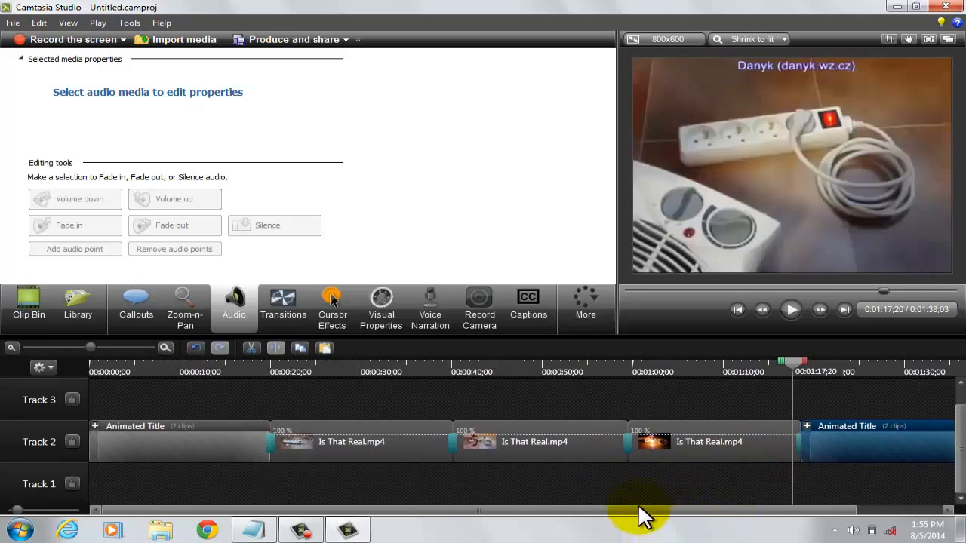
Delete the third Is That Real.mp4 clip and move the closing Animated Title directly after the second clip.
left_click(681, 439)
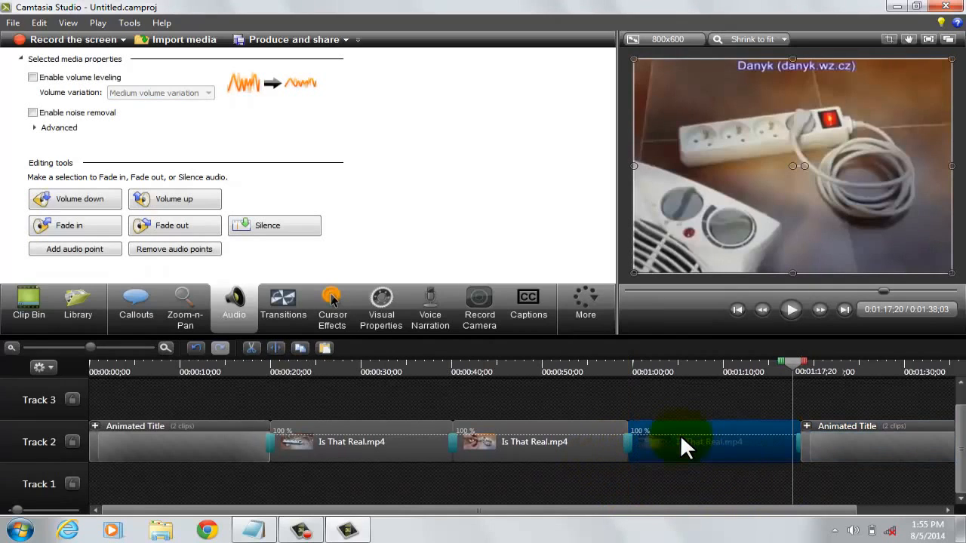
key("Delete")
left_click(822, 445)
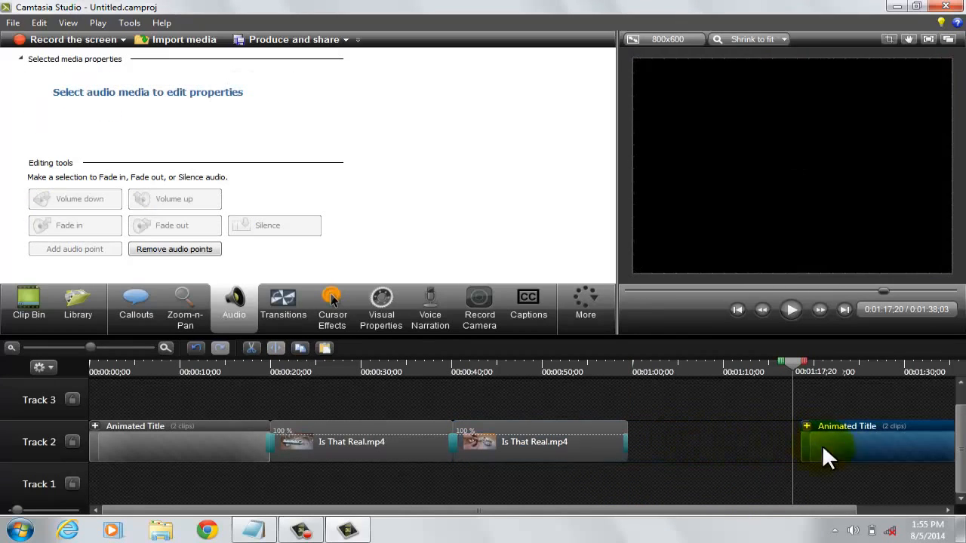
left_click_drag(822, 445, 812, 445)
left_click_drag(645, 462, 609, 455)
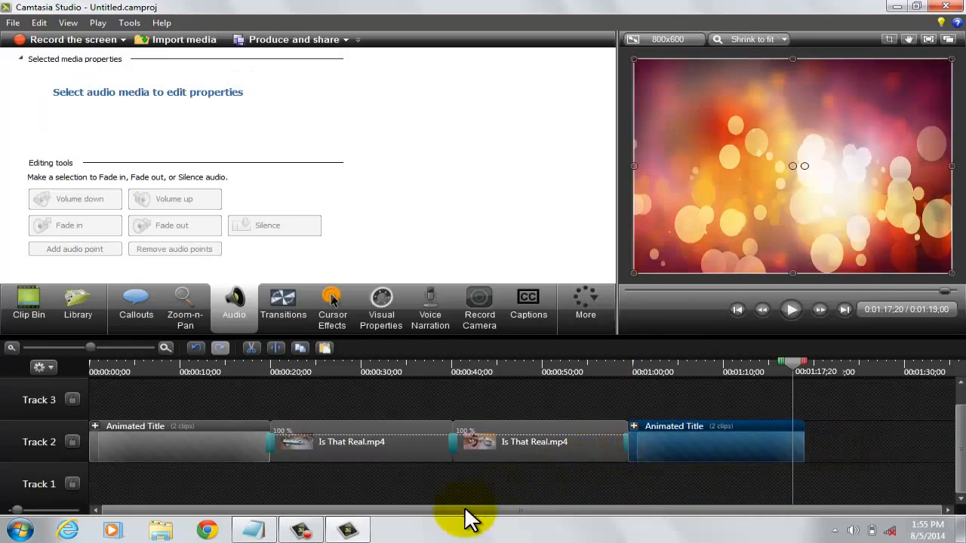
Highlight the "and save your project" and "and after produce and share" lines in Notepad, and show Camtasia's project saving commands.
left_click(254, 528)
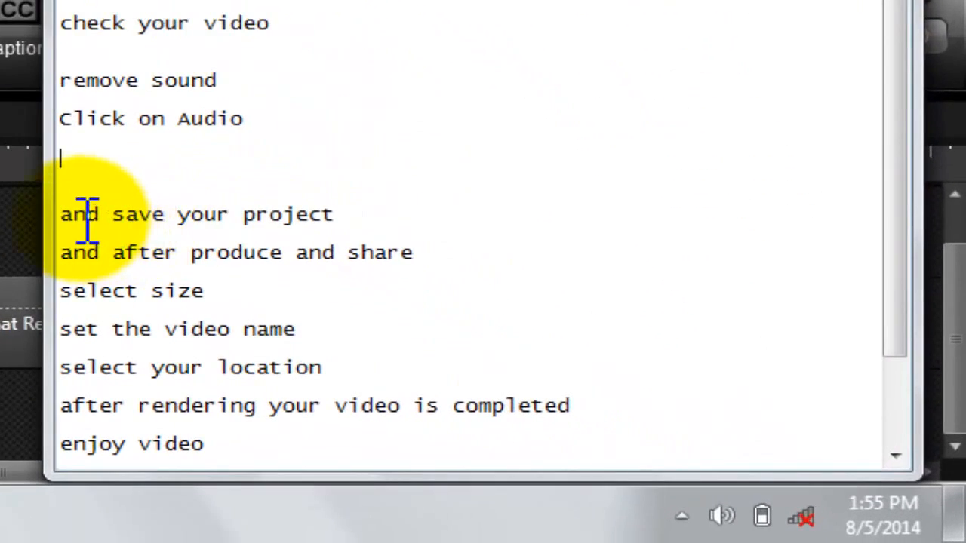
left_click_drag(63, 217, 417, 252)
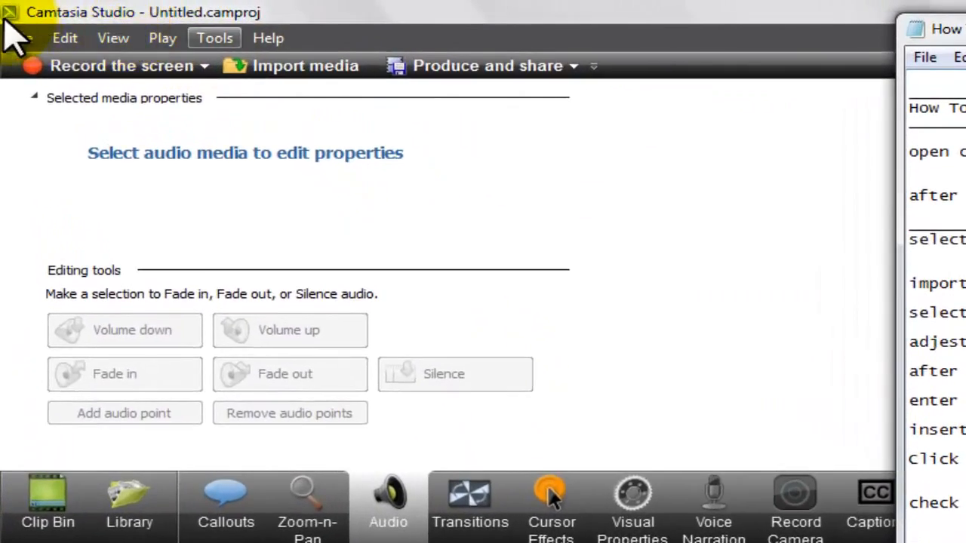
left_click(13, 42)
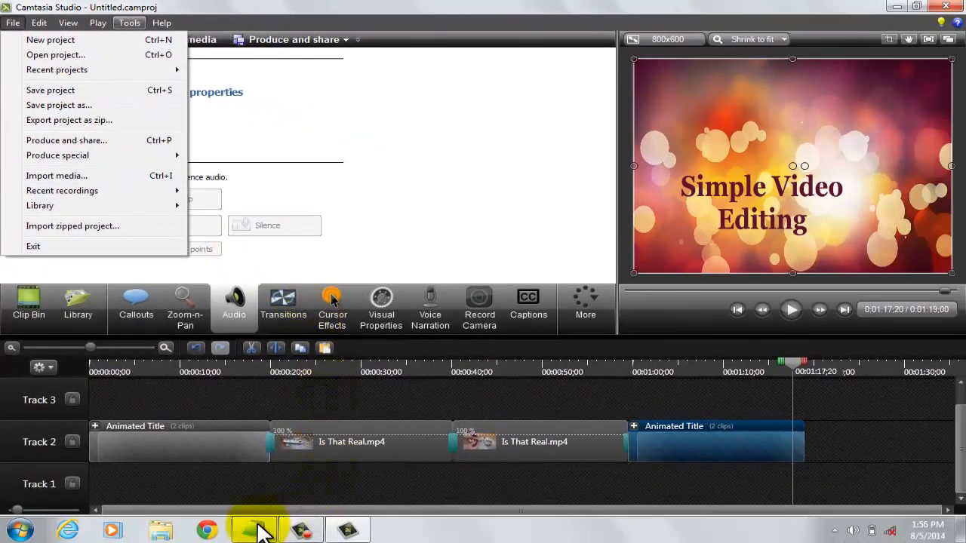
Return to the Notepad outline and highlight only the words "produce and share".
left_click(255, 530)
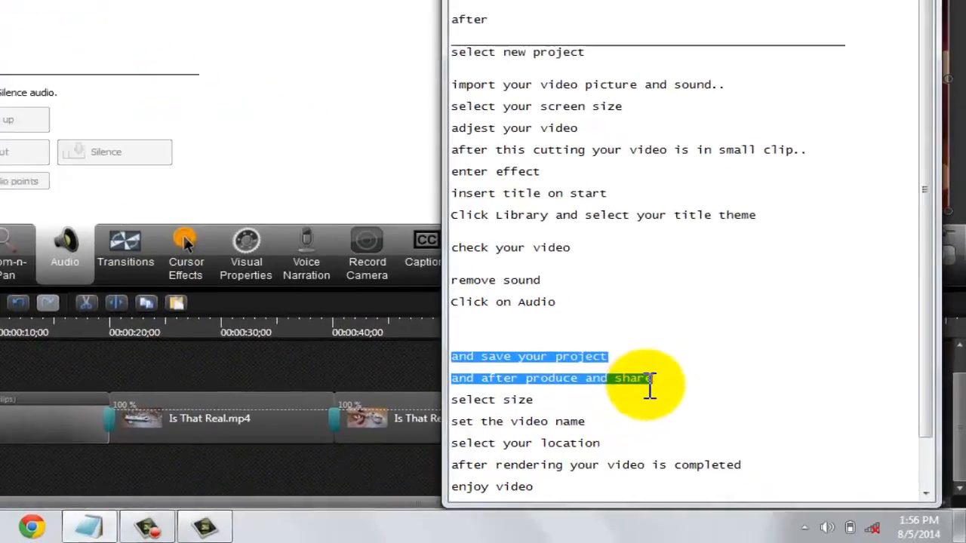
left_click(725, 354)
left_click_drag(525, 304, 355, 313)
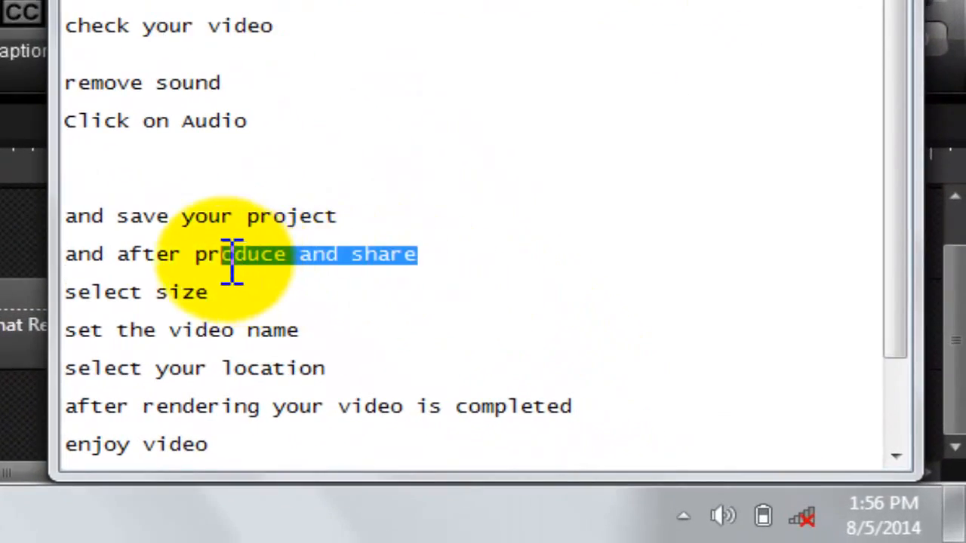
left_click_drag(233, 263, 207, 262)
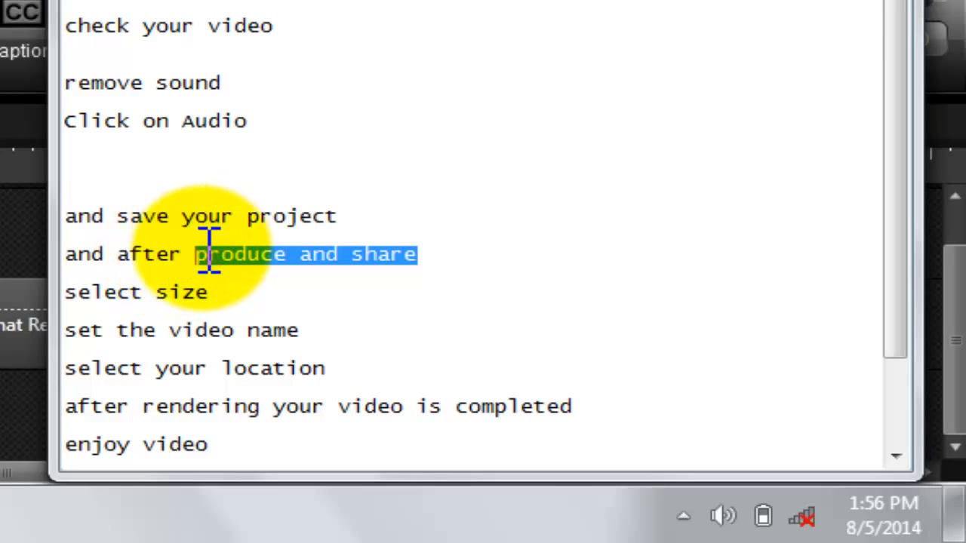
Insert "click on" before "produce and share" in the Notepad outline and highlight "produce and share".
left_click(192, 259)
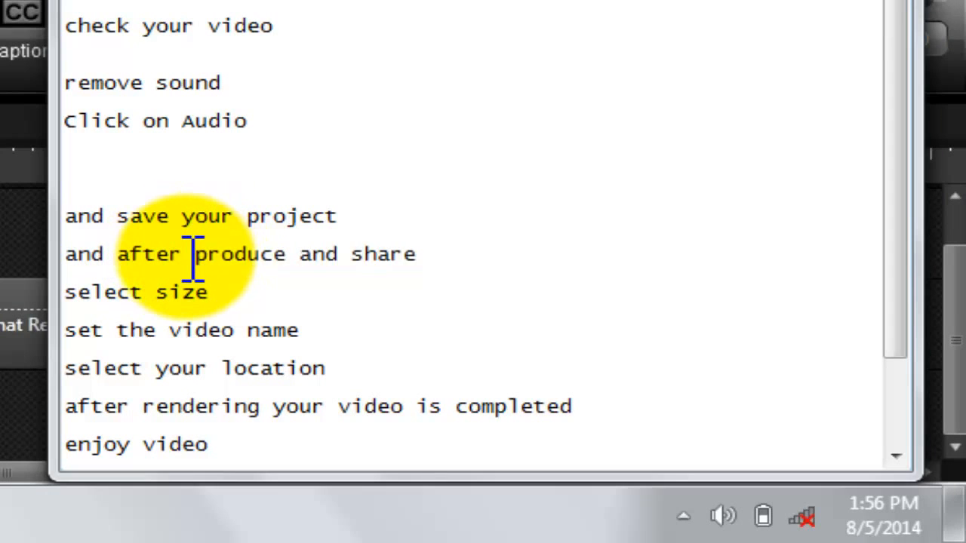
type("cli")
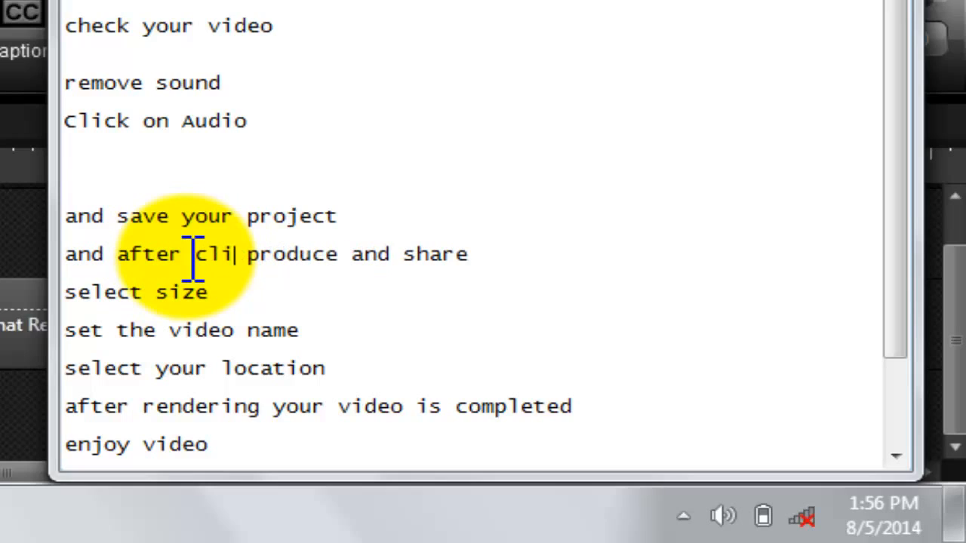
type("ck on")
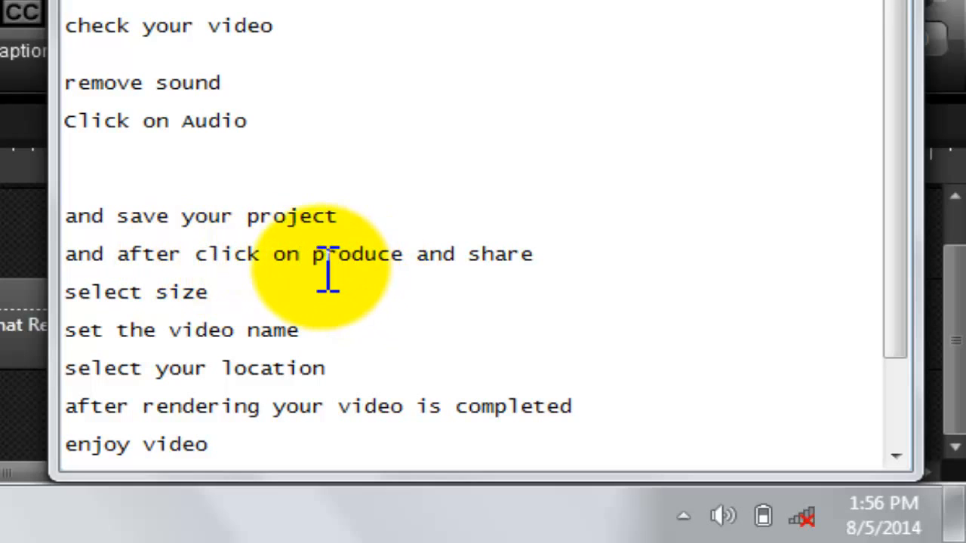
left_click_drag(335, 269, 544, 250)
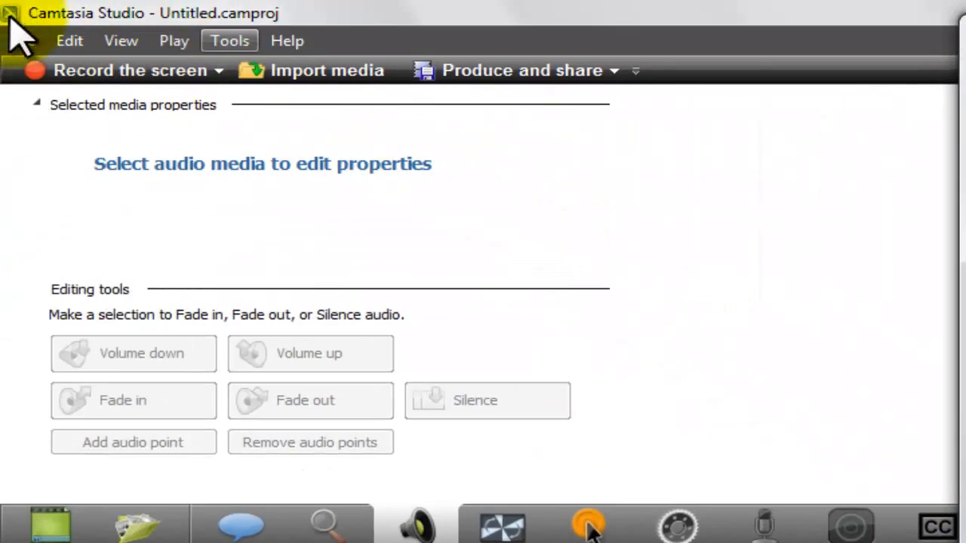
Open the Production Wizard in Camtasia Studio, and highlight the "select size" line in the Notepad outline.
left_click(21, 45)
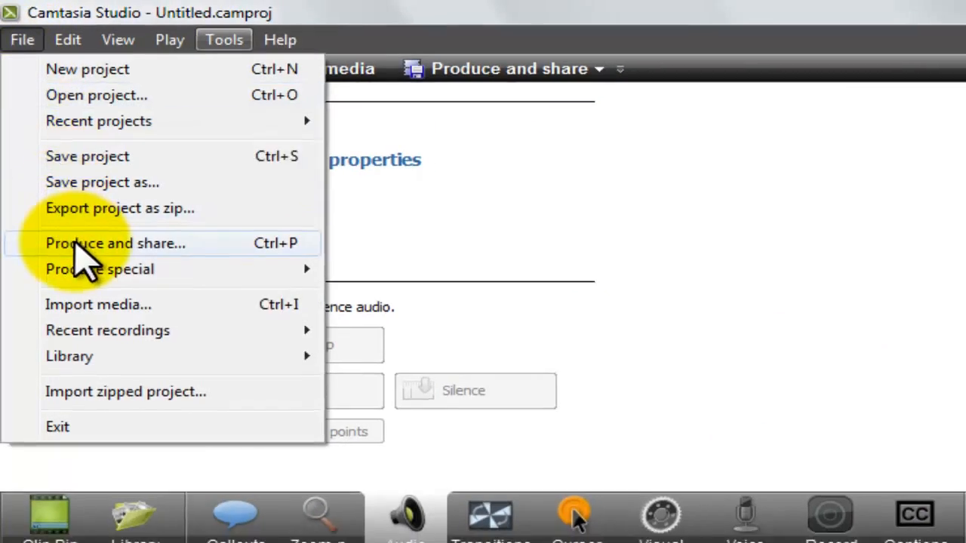
left_click(76, 243)
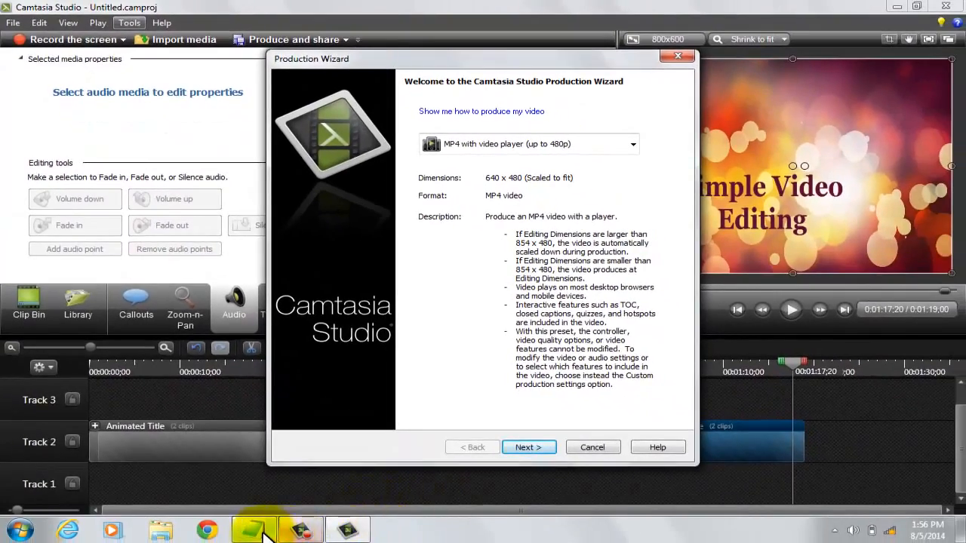
left_click(257, 530)
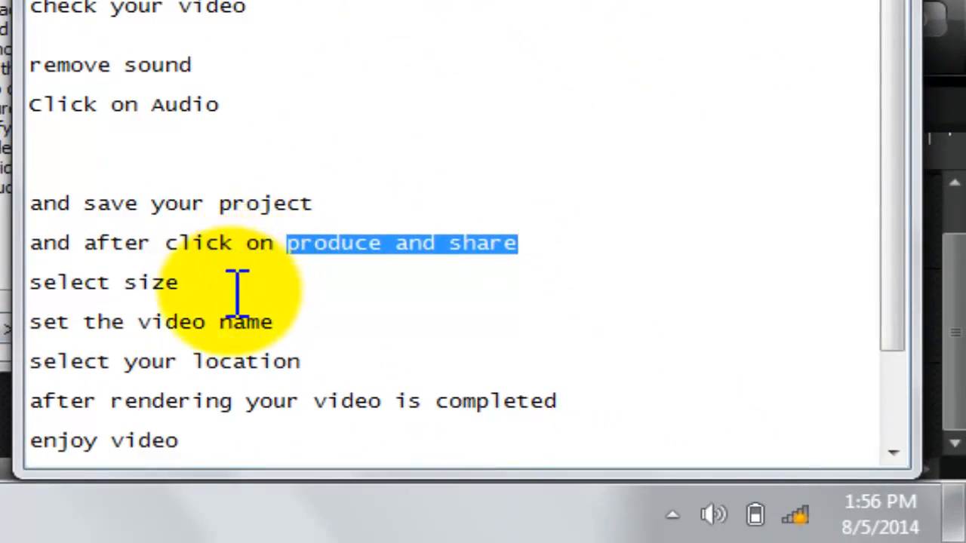
left_click_drag(237, 291, 25, 282)
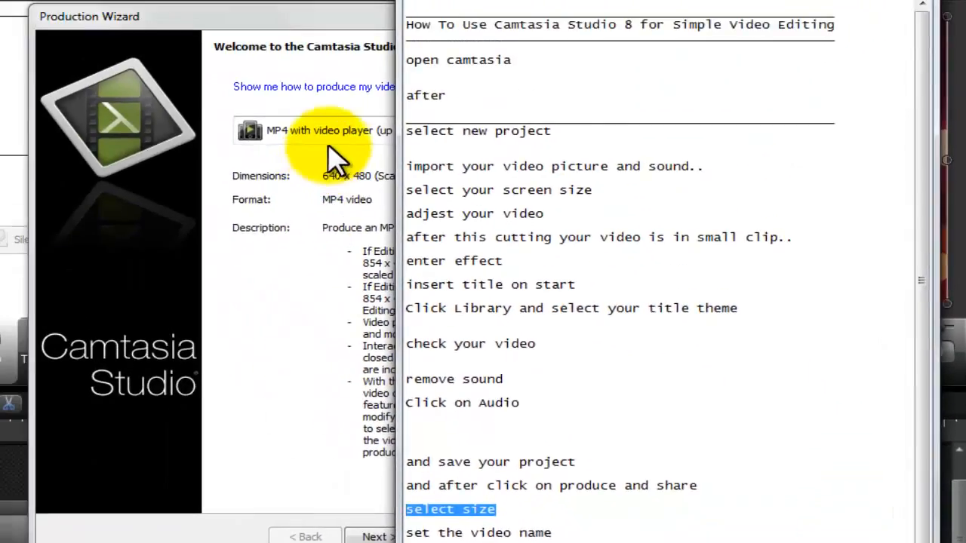
Choose the "MP4 only (up to 480p)" production preset, and highlight "set the video name" and "select your location" in Notepad.
left_click(324, 144)
left_click(332, 135)
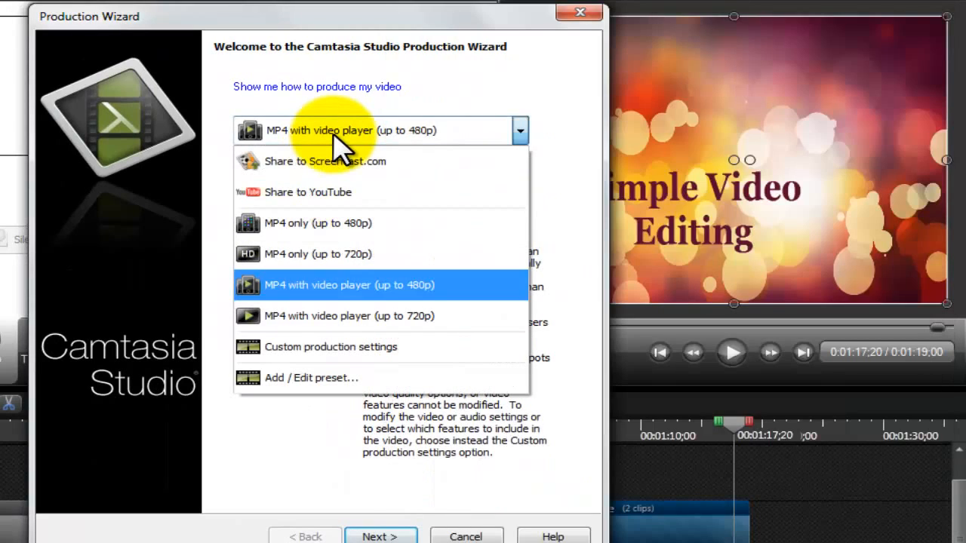
left_click(375, 227)
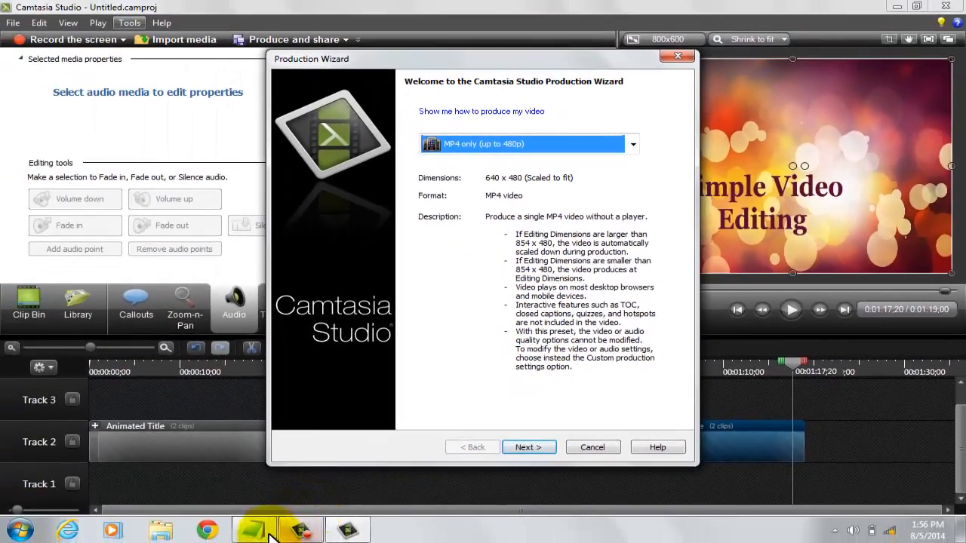
left_click(257, 530)
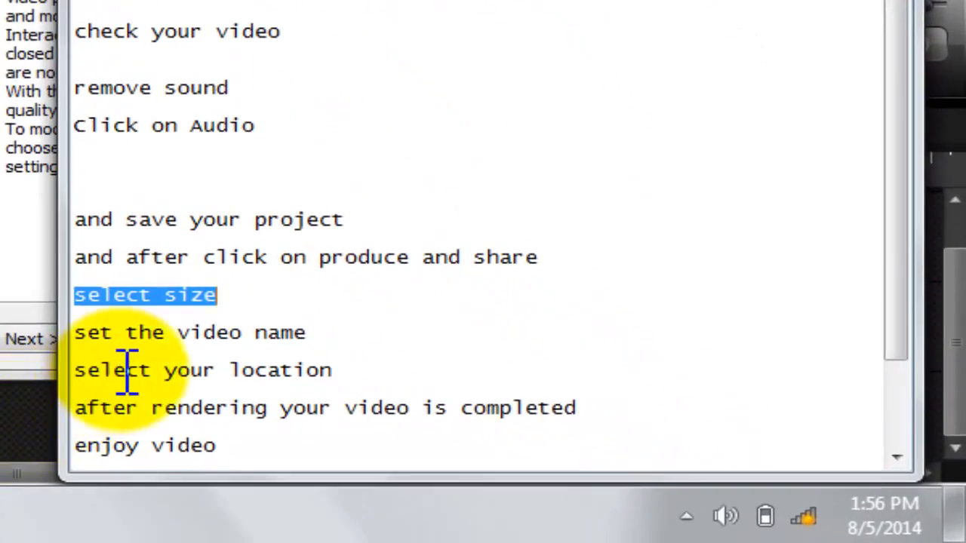
left_click_drag(77, 332, 352, 371)
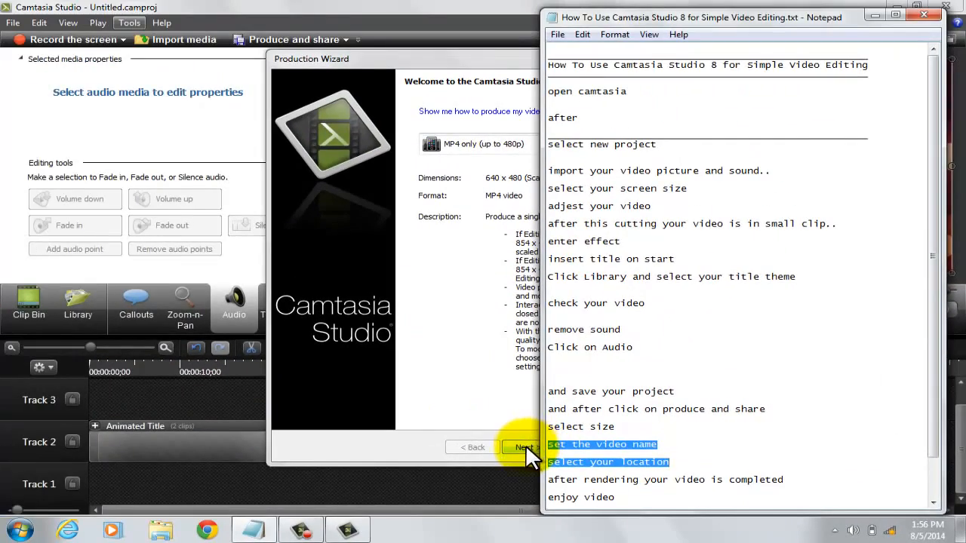
Continue the Production Wizard to the file name and folder page and name the production "Simple Video".
left_click(525, 446)
left_click(525, 445)
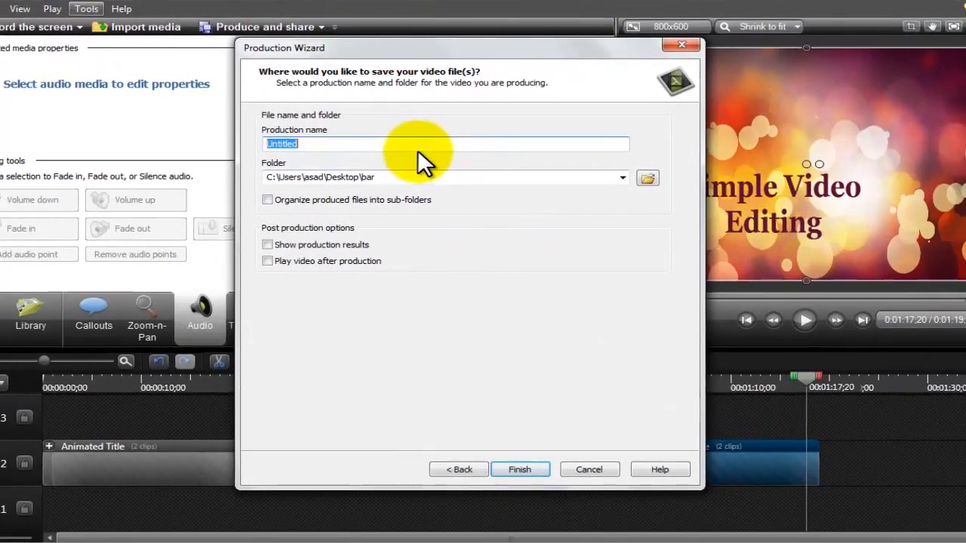
left_click(435, 151)
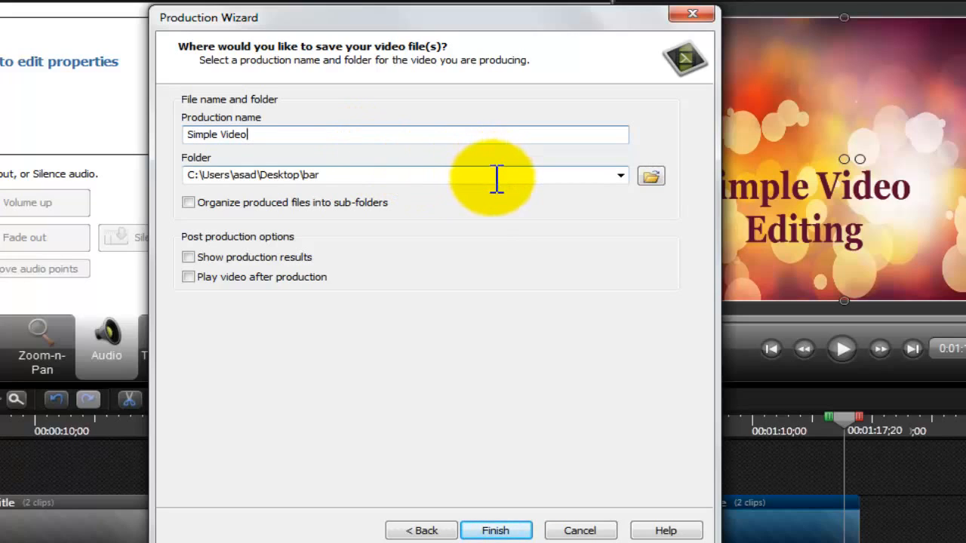
Look through the bar folder on the Desktop as the save location, keep it, and finish the wizard to produce the video.
left_click(620, 178)
left_click(623, 190)
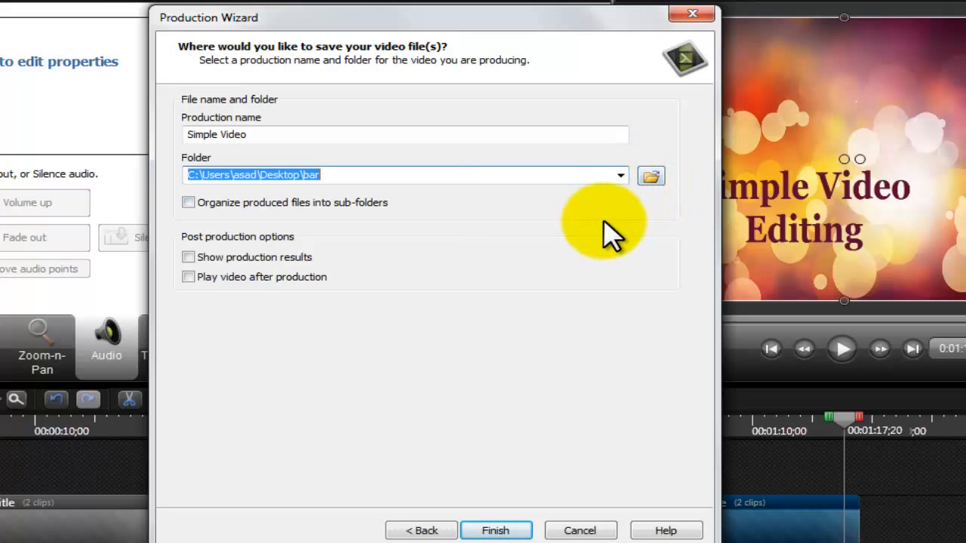
left_click(649, 177)
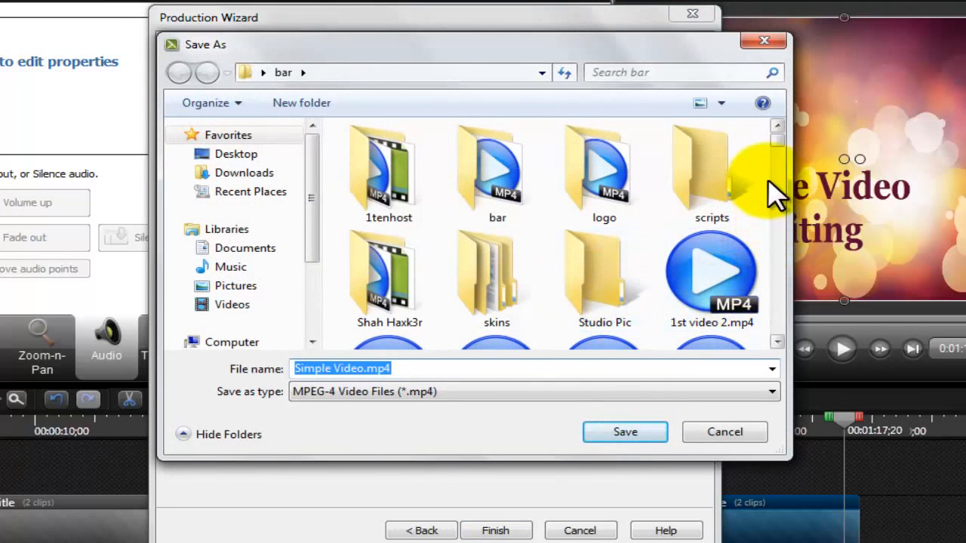
left_click_drag(774, 137, 784, 177)
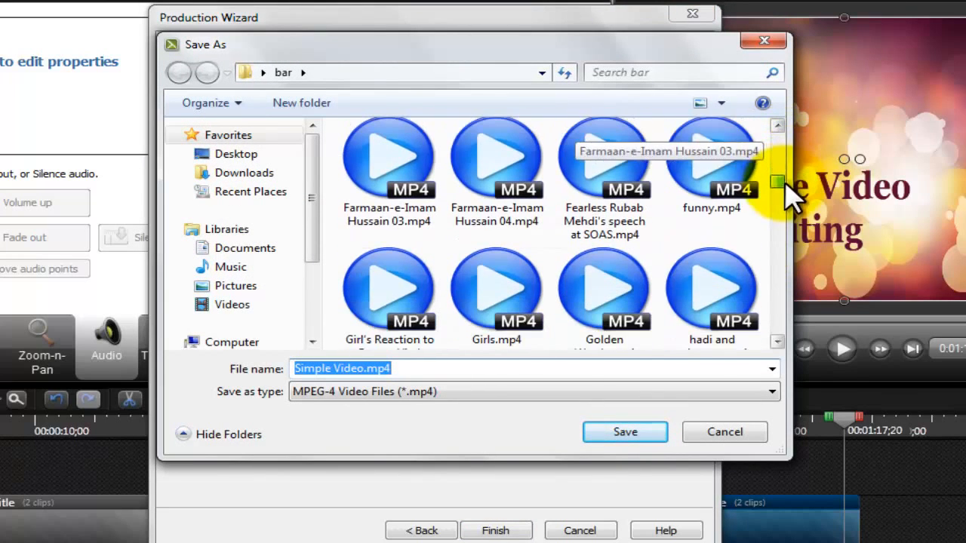
left_click(726, 433)
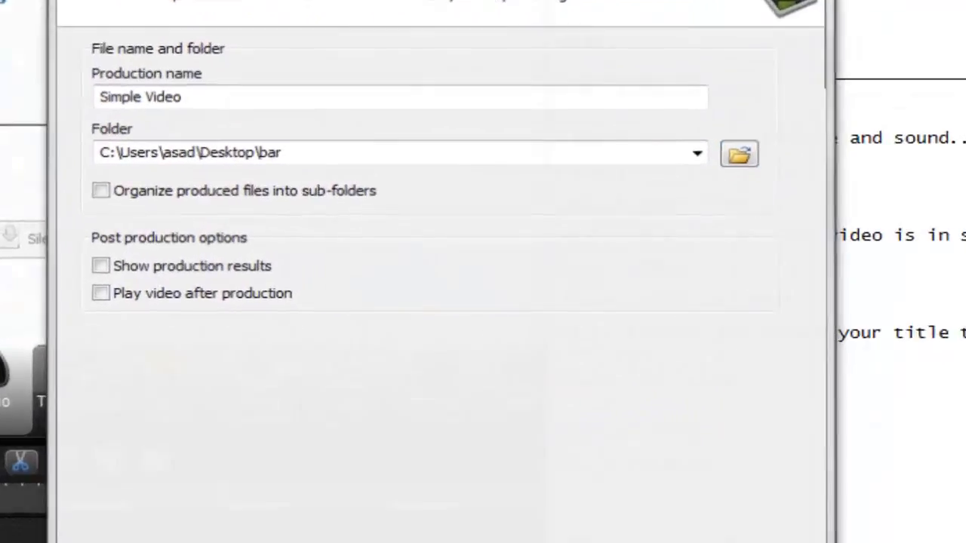
left_click(496, 530)
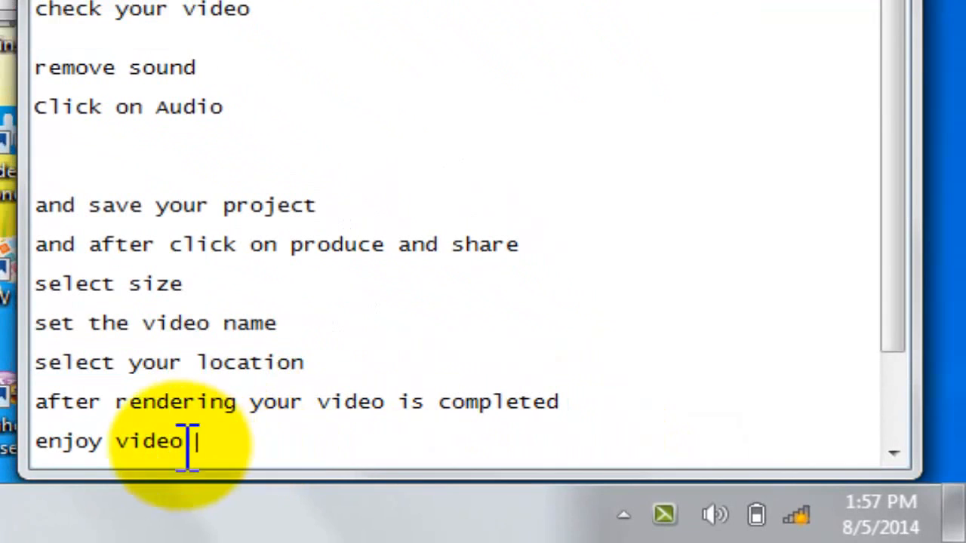
Highlight the closing lines about completed rendering and enjoying the video in Notepad, ending with only "after rendering your video is completed" selected.
left_click_drag(189, 446, 39, 408)
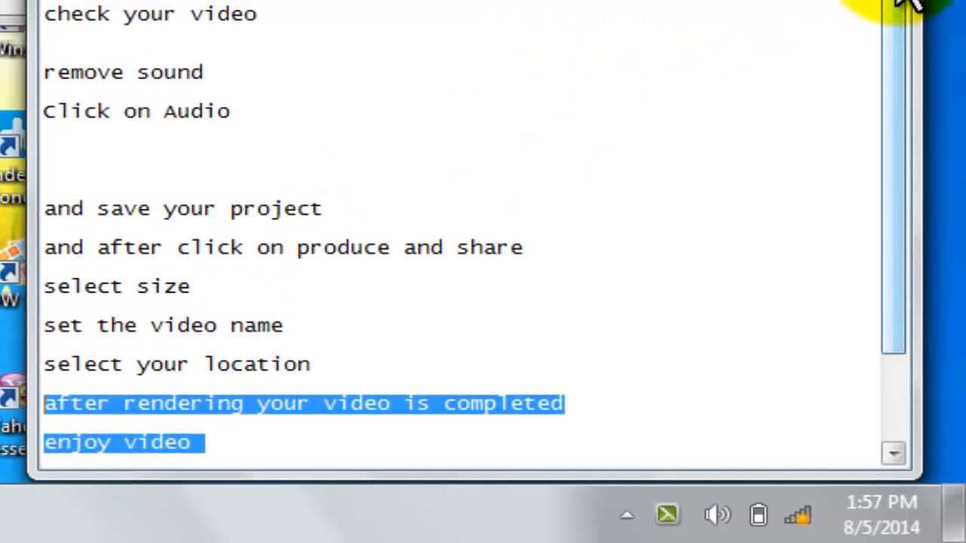
scroll(909, 4, "down", 3)
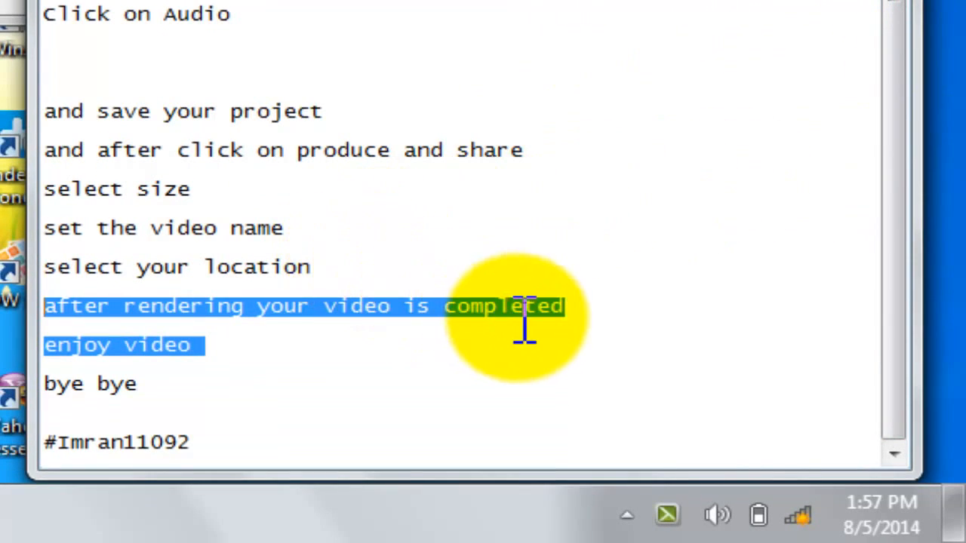
left_click(593, 321)
left_click_drag(570, 324, 320, 313)
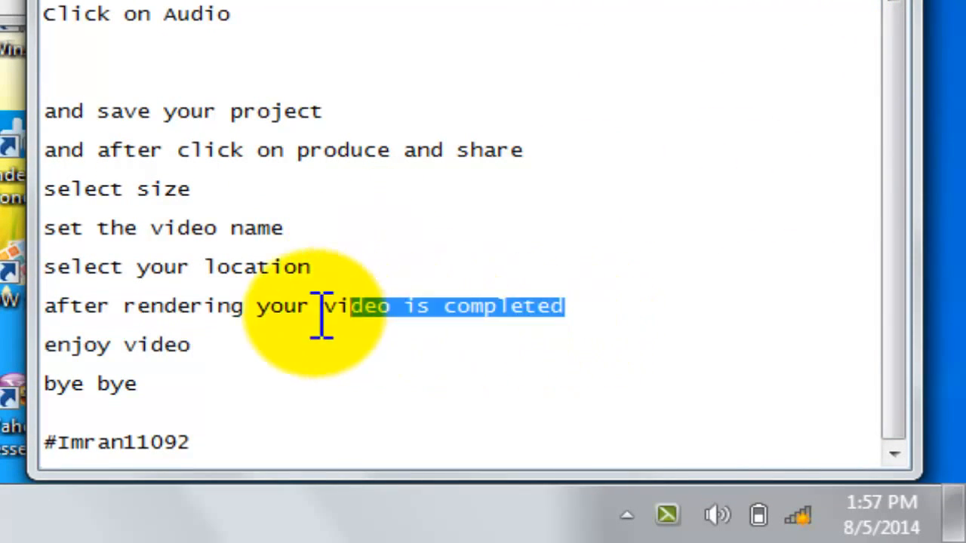
left_click(99, 325)
key("shift+End")
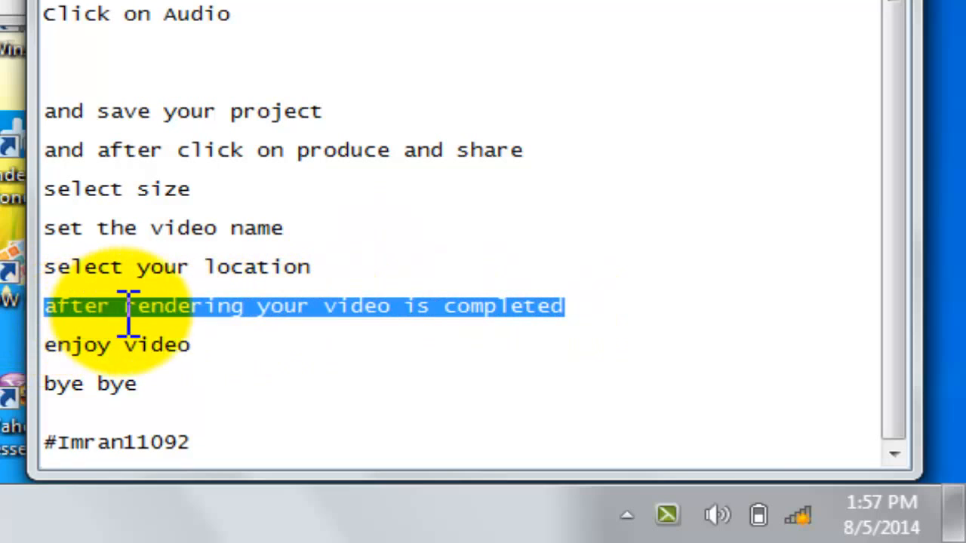